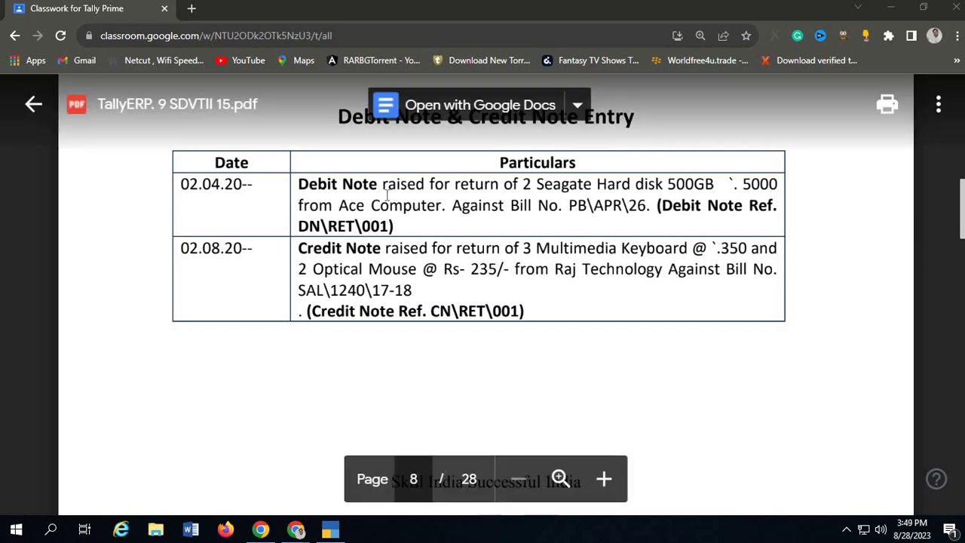
# Switch to TallyPrime and open a new Debit Note voucher from voucher entry.
pyautogui.click(330, 531)
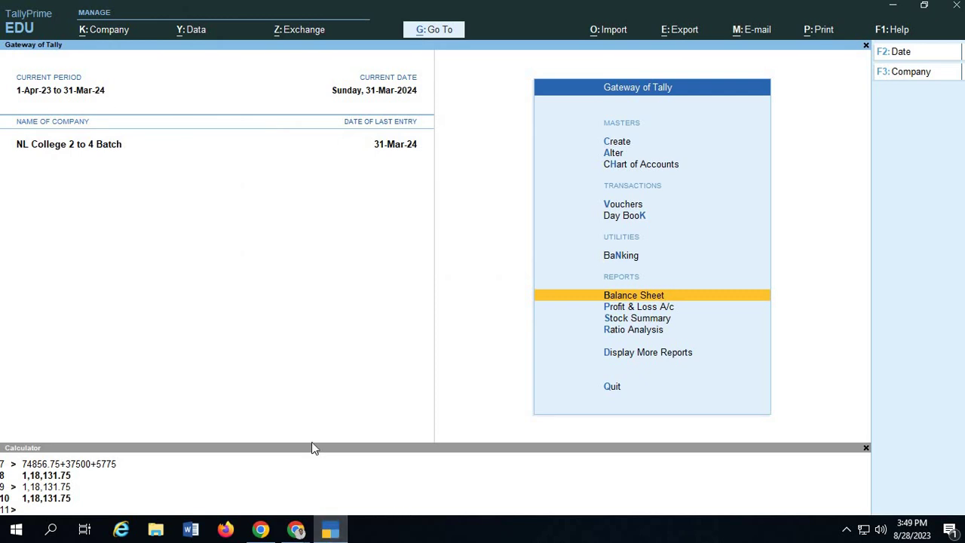
pyautogui.press('Up')
pyautogui.press('Up')
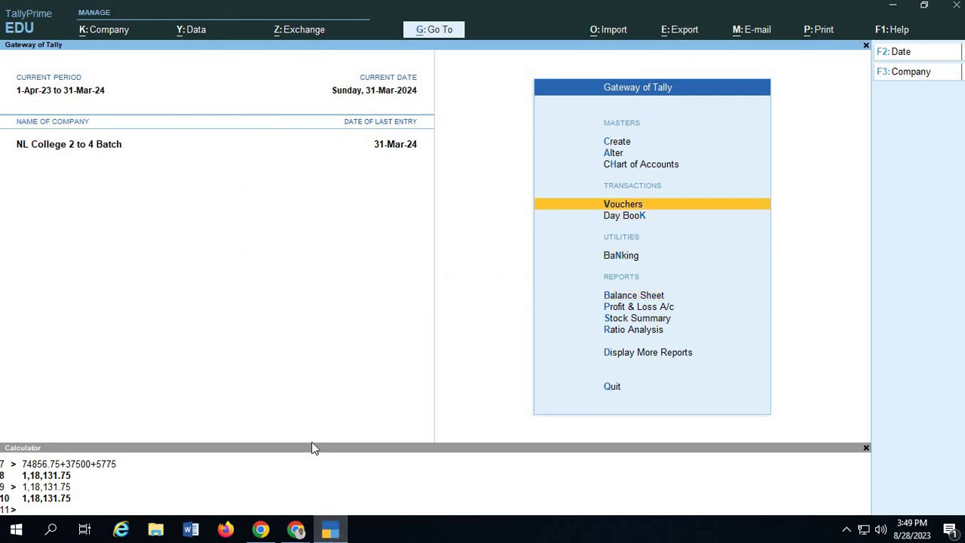
pyautogui.press('Return')
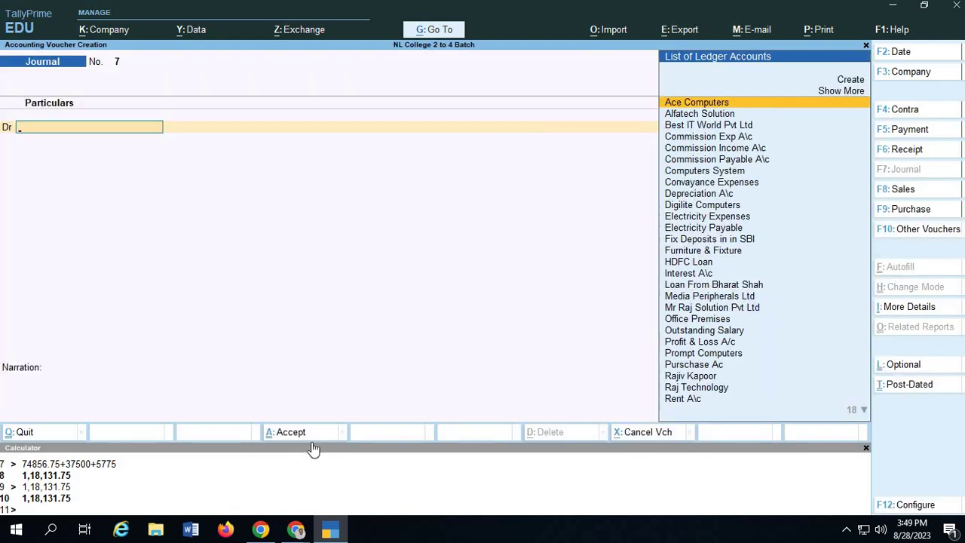
pyautogui.press('ctrl')
pyautogui.press('alt')
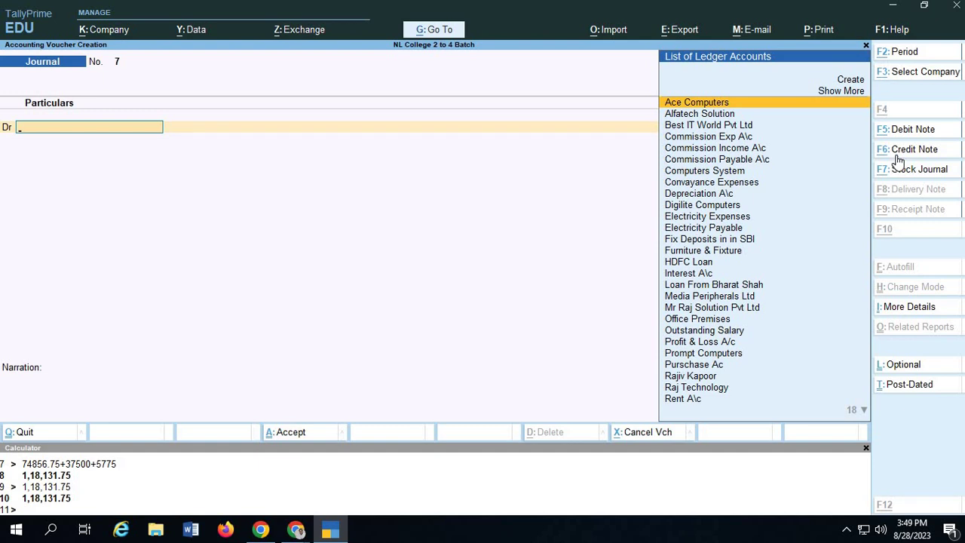
pyautogui.hotkey('alt', 'F5')
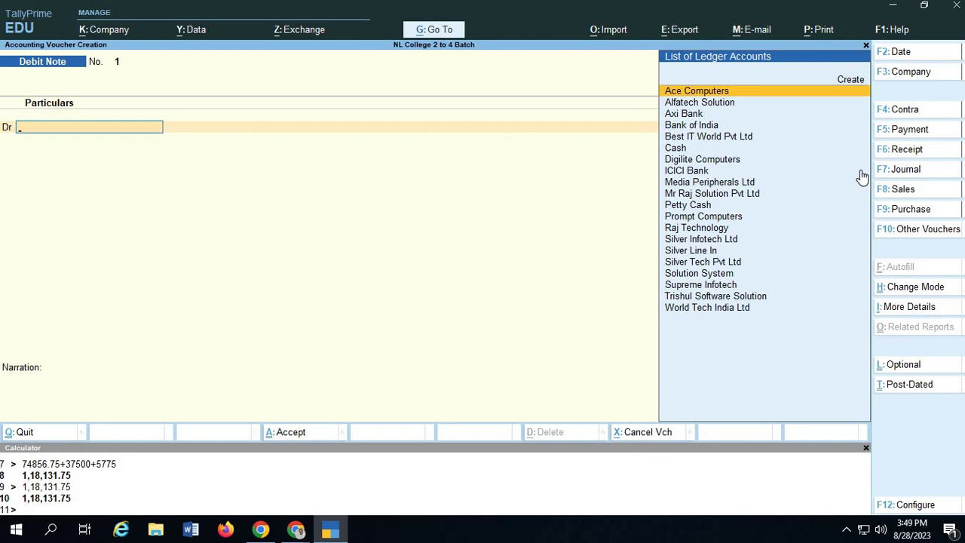
# Change the debit note's voucher mode to Item Invoice.
pyautogui.hotkey('ctrl', 'h')
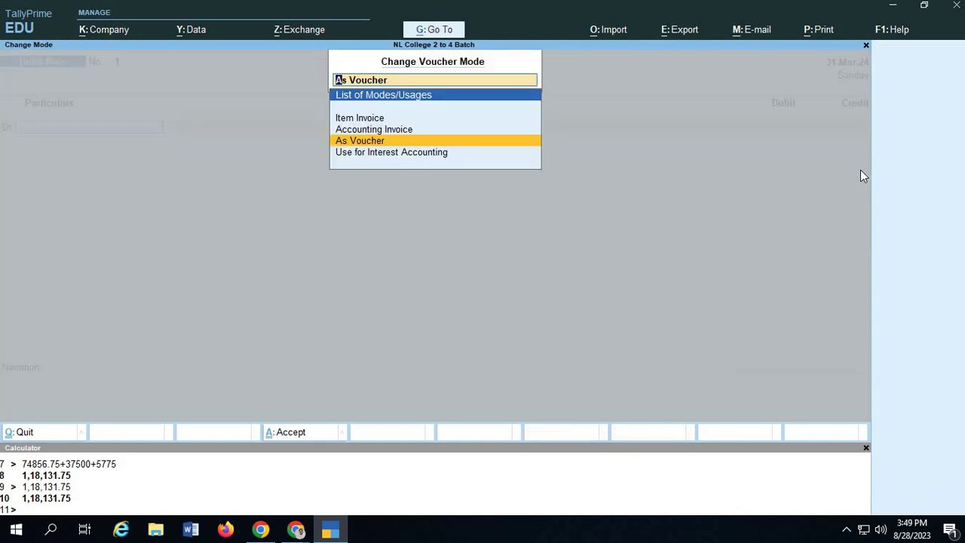
pyautogui.press('Up')
pyautogui.press('Up')
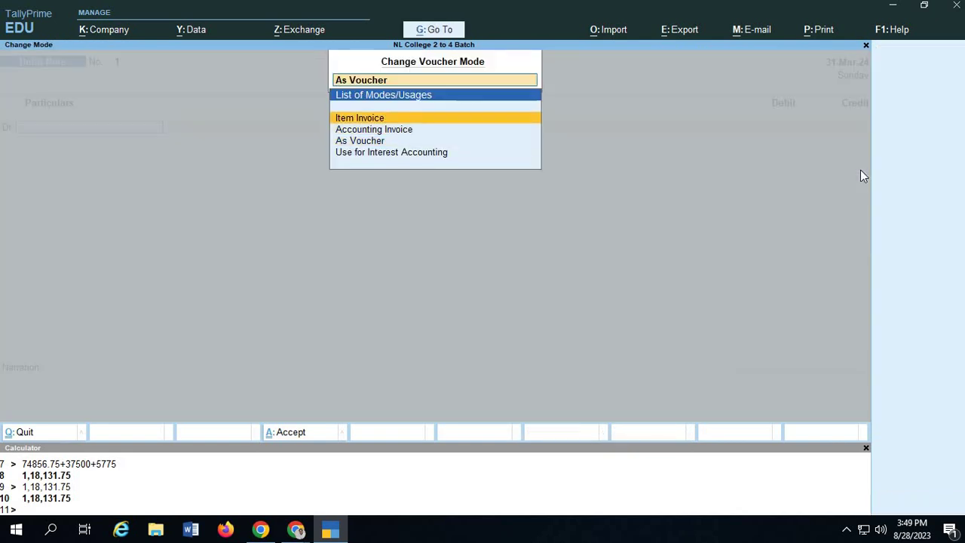
pyautogui.press('Return')
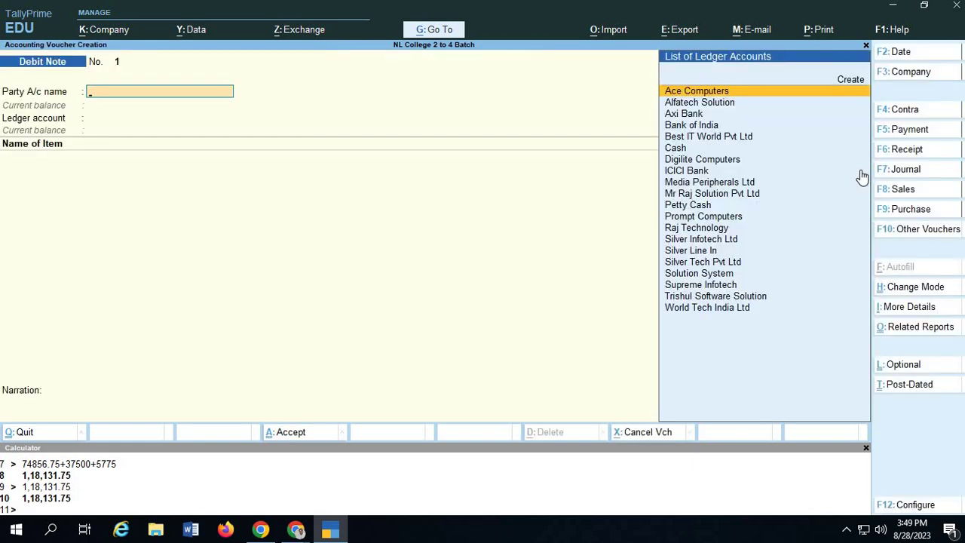
# Set the debit note's voucher date to 2-Apr-23.
pyautogui.press('F2')
pyautogui.hotkey('alt', 'Tab')
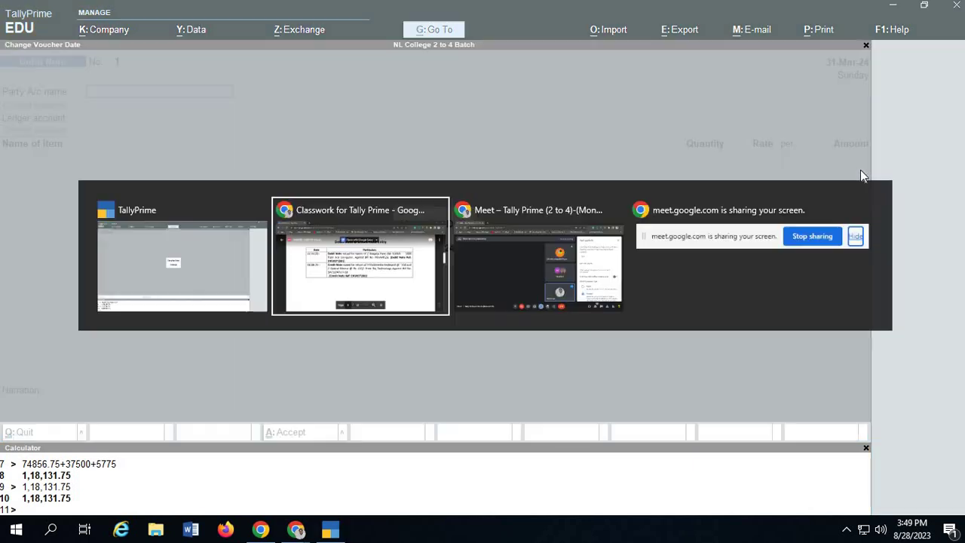
pyautogui.hotkey('alt', 'Tab')
pyautogui.write('1-4')
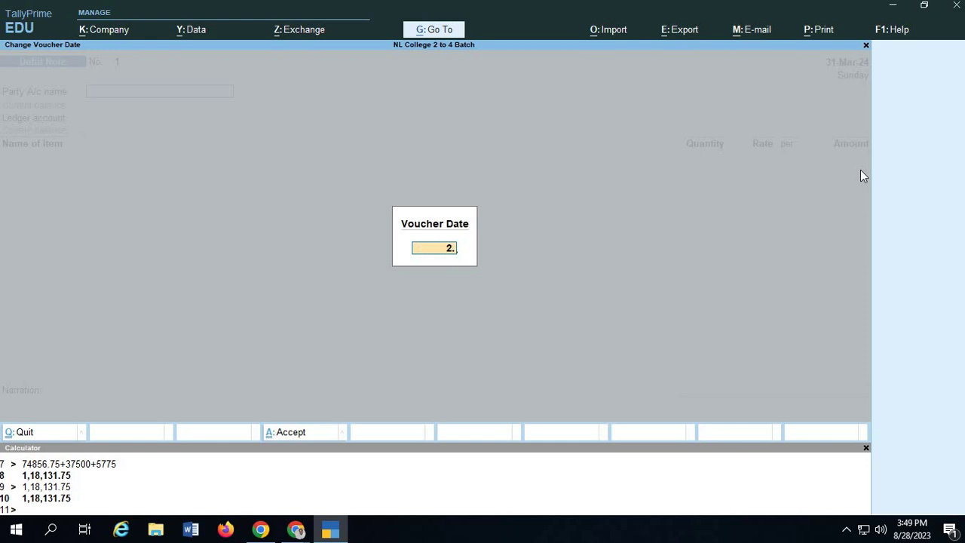
pyautogui.press('Return')
# Choose Ace Computers as the debit note's party account, following the exercise PDF.
pyautogui.hotkey('alt', 'Tab')
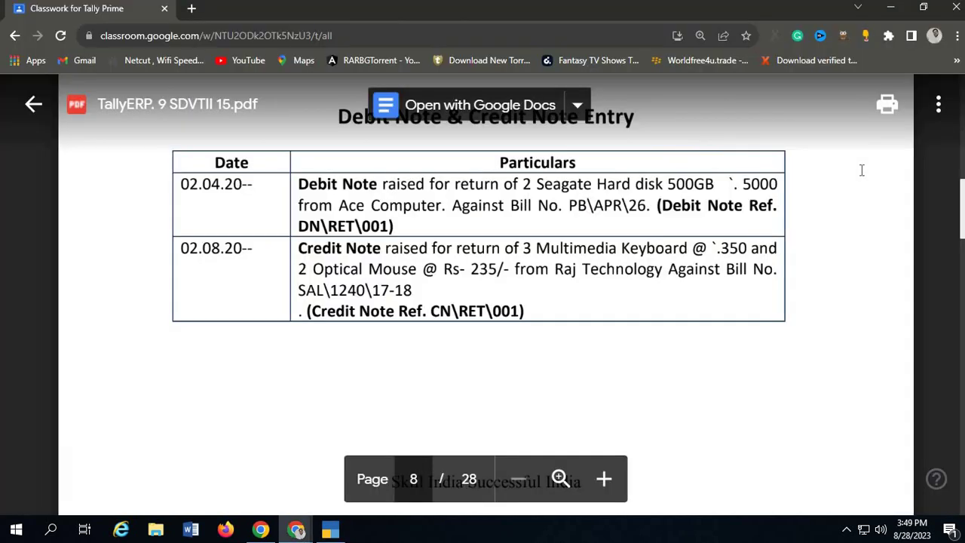
pyautogui.hotkey('alt', 'Tab')
pyautogui.write('Ace')
pyautogui.press('Return')
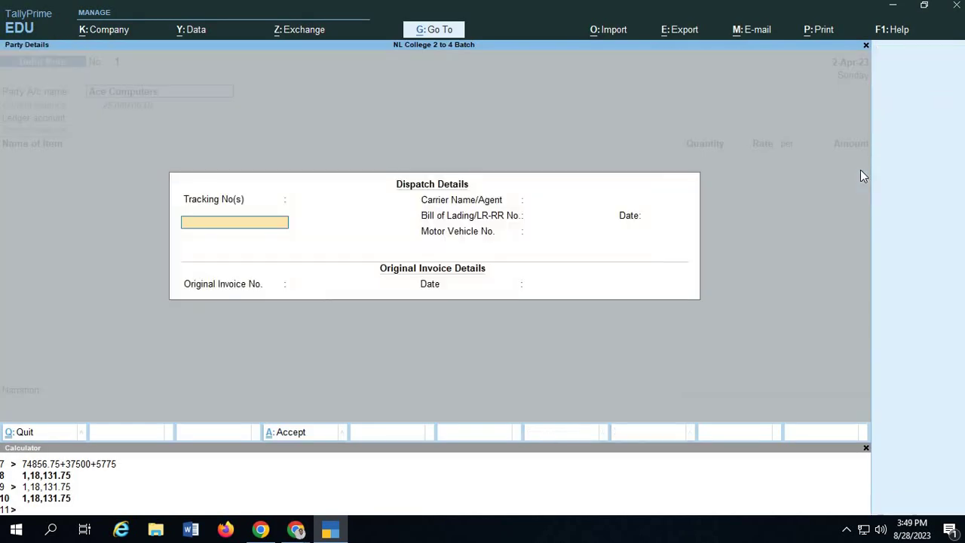
# Leave the dispatch details blank and enter original invoice number DN\RET\001 dated 2-Apr-23, accepting the party details.
pyautogui.press('Return')
pyautogui.press('Return')
pyautogui.press('Return')
pyautogui.press('Return')
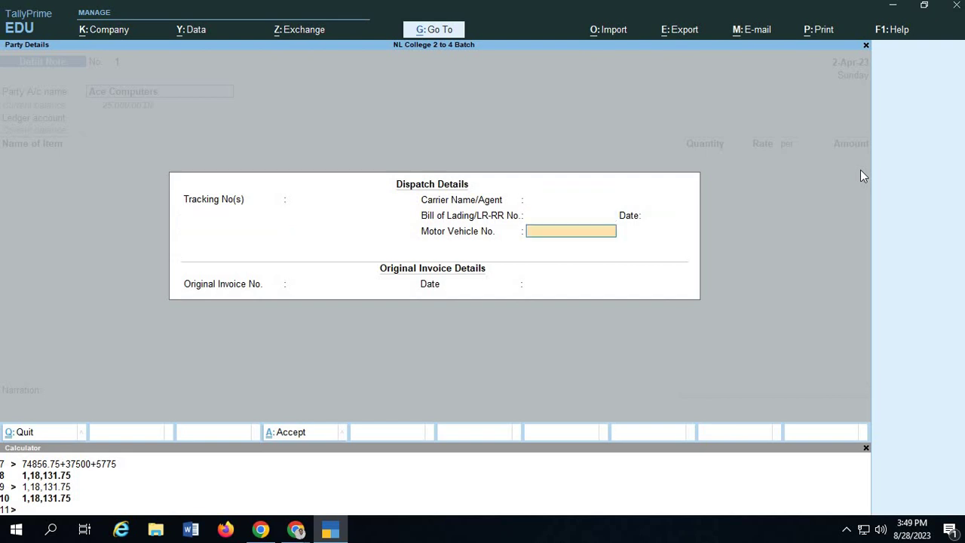
pyautogui.press('Return')
pyautogui.hotkey('alt', 'Tab')
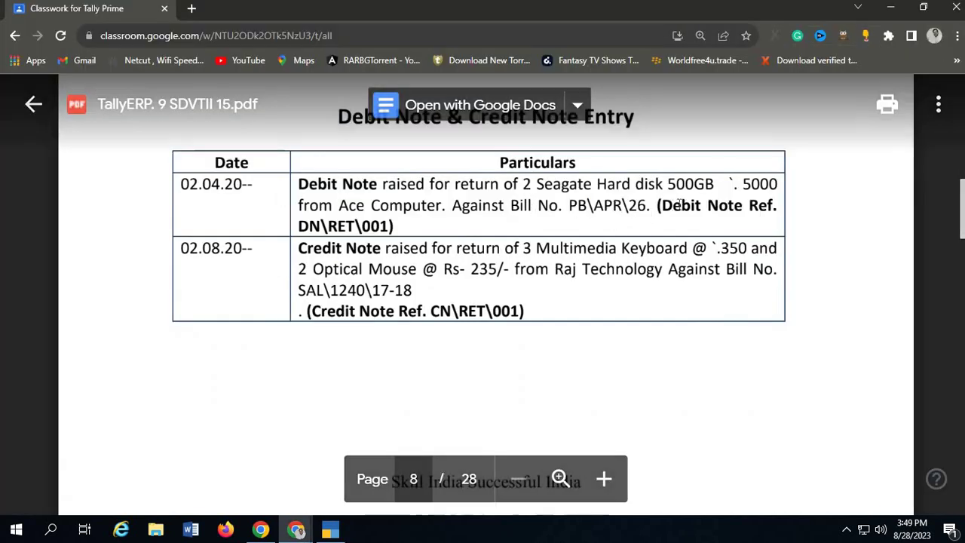
pyautogui.hotkey('alt', 'Tab')
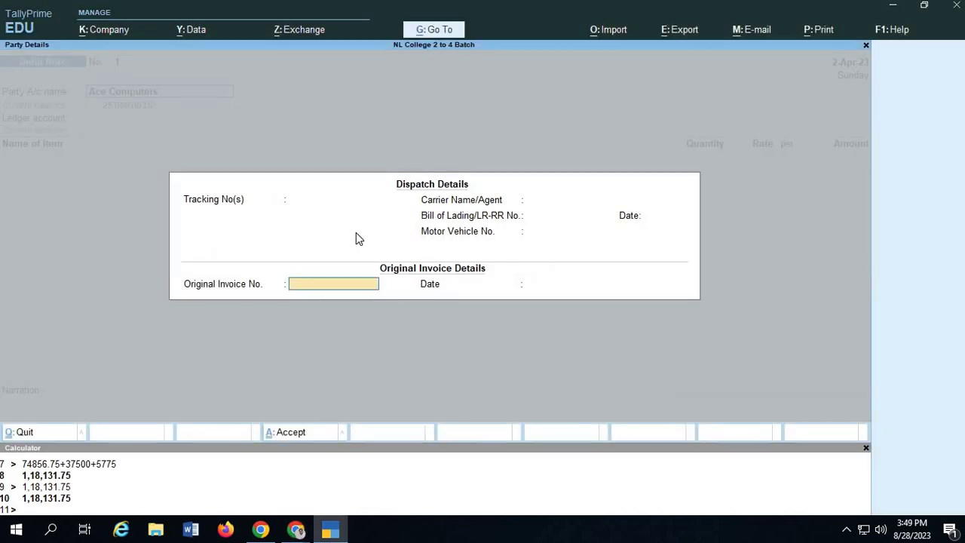
pyautogui.write('DN\\RET\\001')
pyautogui.press('Return')
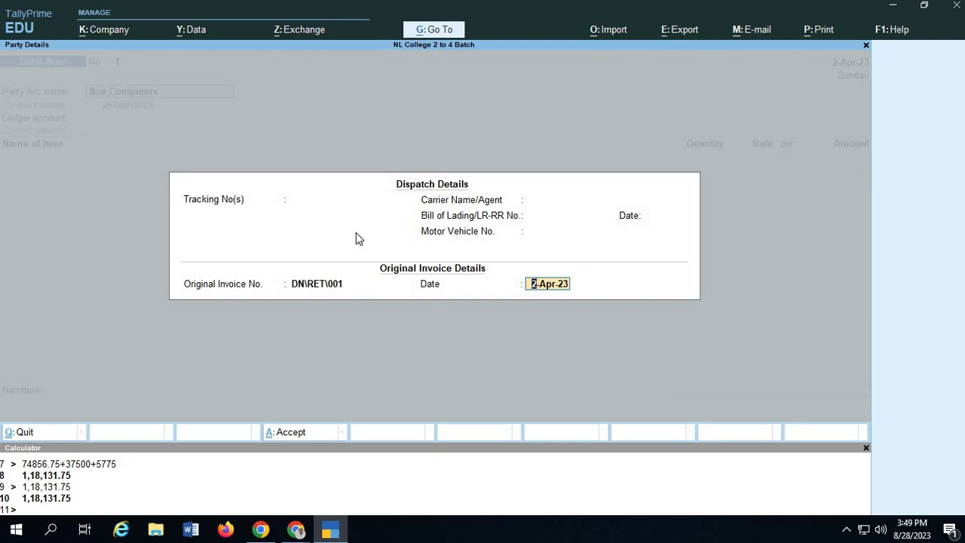
pyautogui.press('Return')
pyautogui.press('Return')
pyautogui.press('Return')
pyautogui.press('Return')
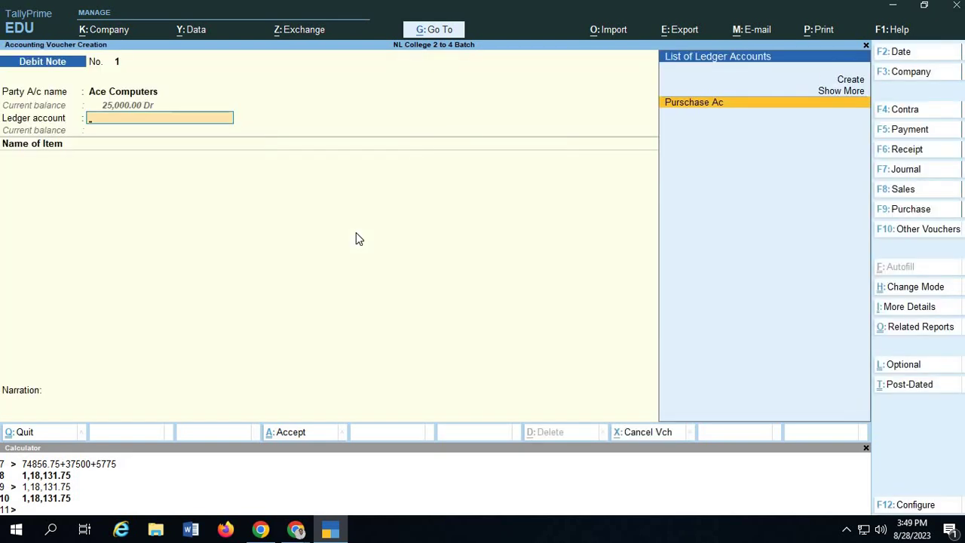
# Create the ledger Purchase Return A\c under Purchase Accounts and use it as the debit note's ledger account.
pyautogui.press('Up')
pyautogui.press('Up')
pyautogui.press('Return')
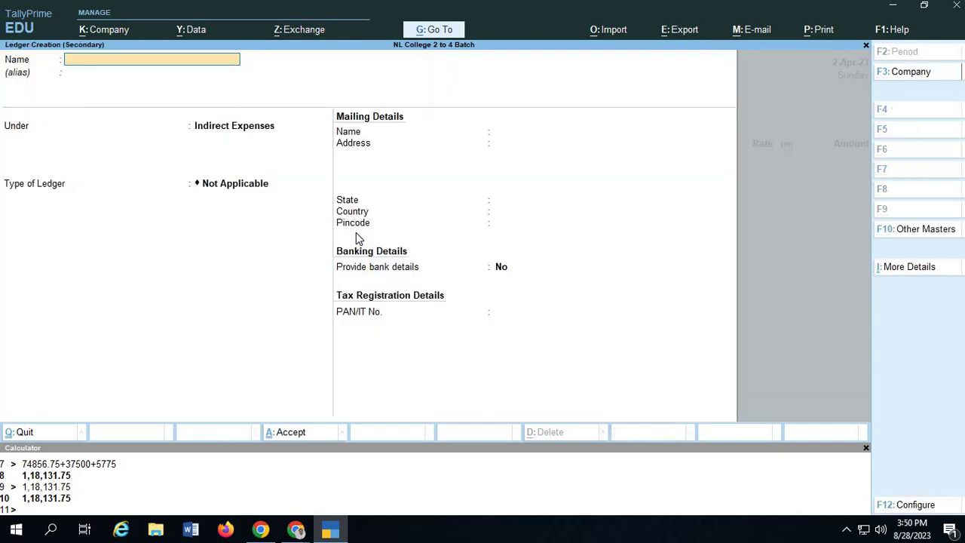
pyautogui.write('Purchase Return A\\c')
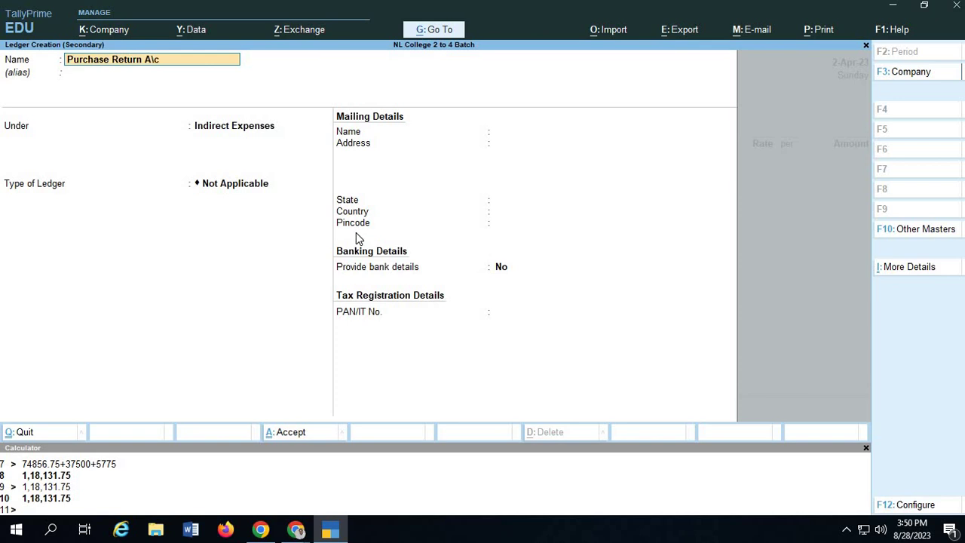
pyautogui.press('Return')
pyautogui.write('Pur')
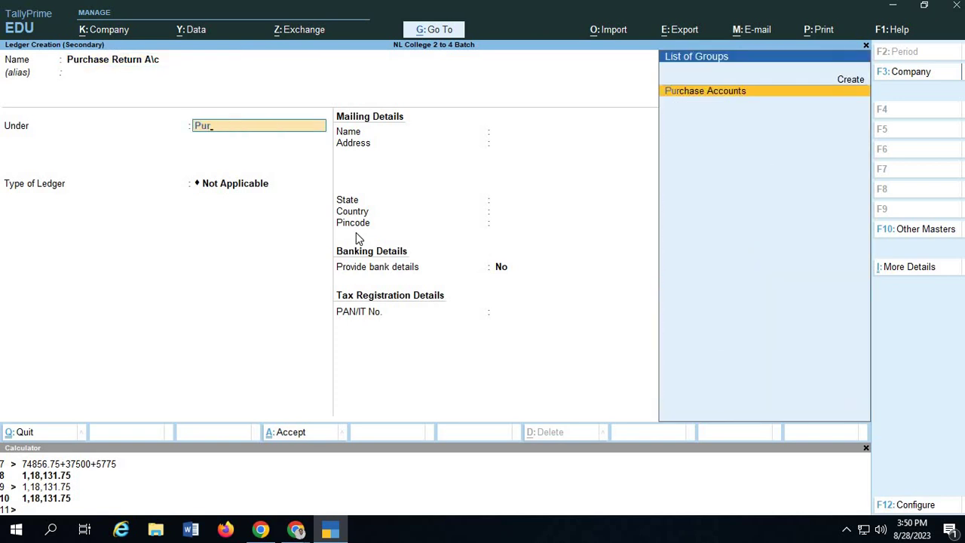
pyautogui.press('Return')
pyautogui.press('Return')
pyautogui.press('Return')
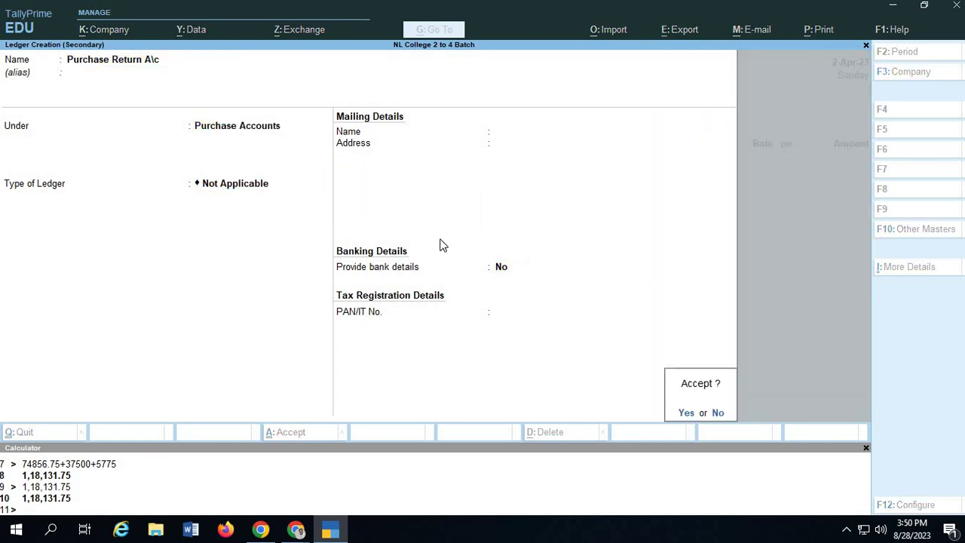
pyautogui.press('Return')
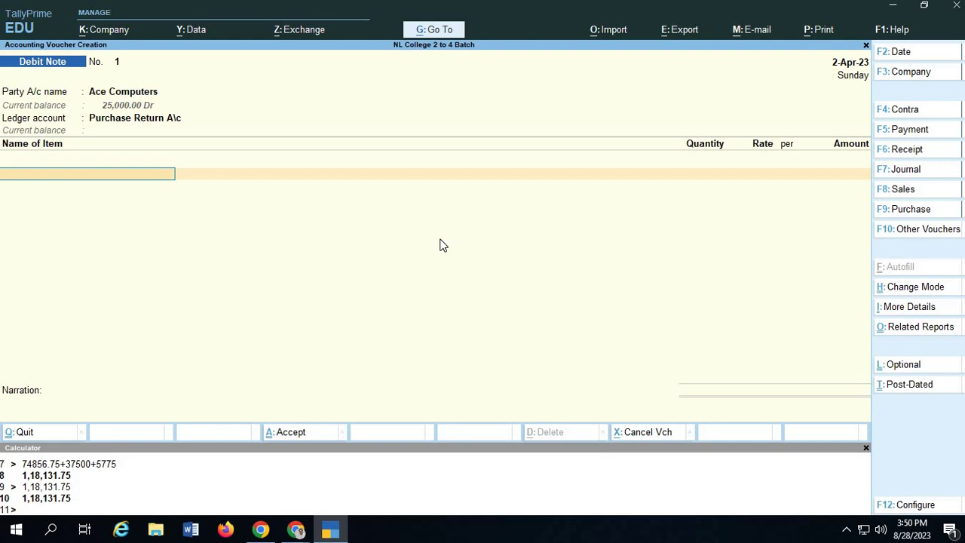
# Add the returned item Seagate 500 with quantity 2 and rate 5,000, and end the item list.
pyautogui.hotkey('alt', 'Tab')
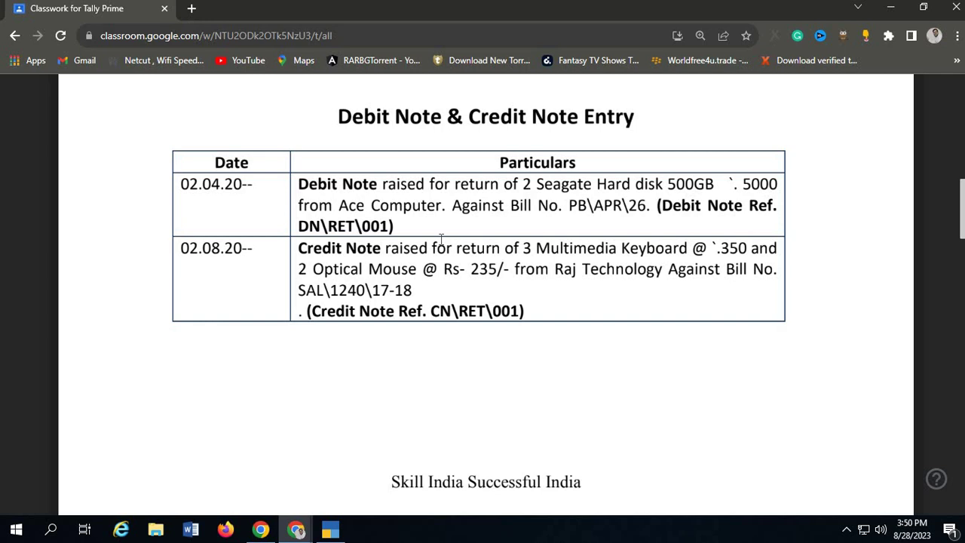
pyautogui.hotkey('alt', 'Tab')
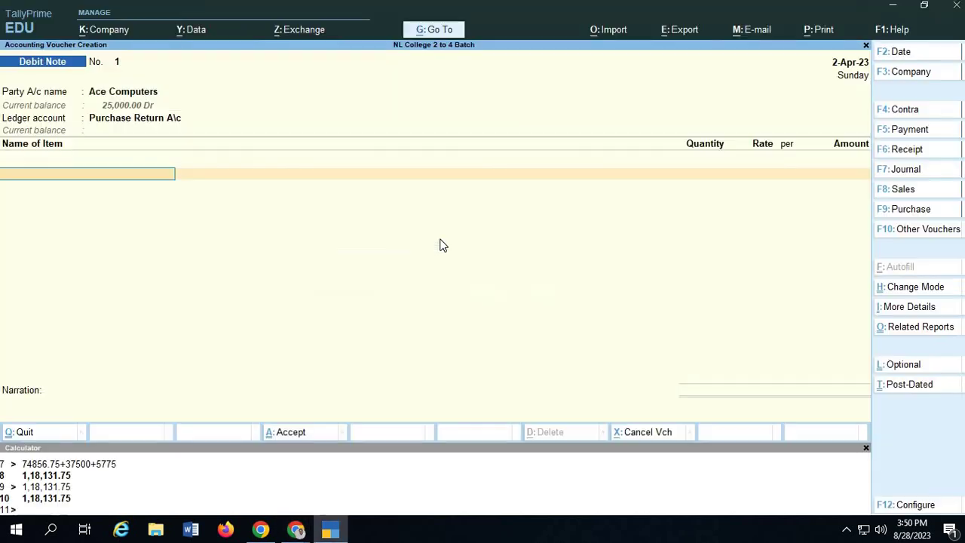
pyautogui.write('Sea')
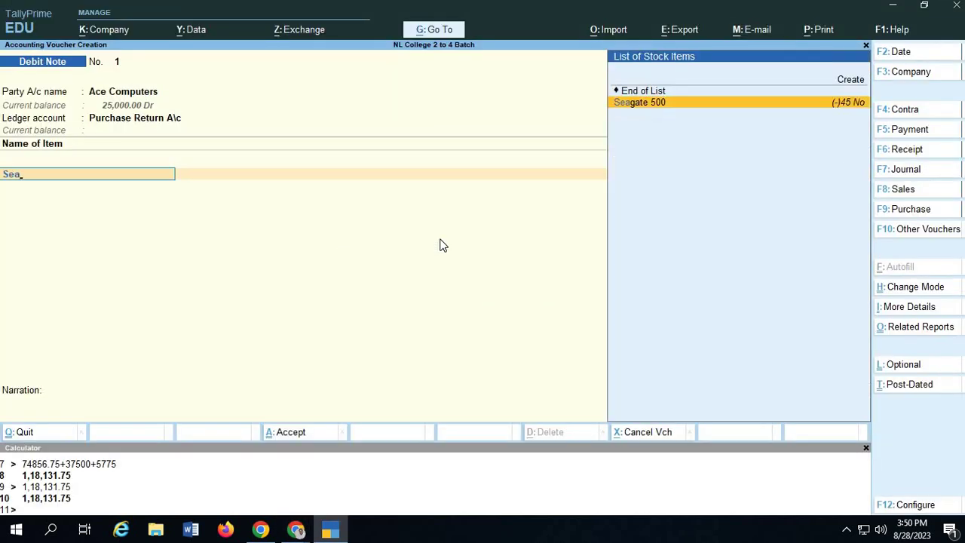
pyautogui.press('Return')
pyautogui.write('2')
pyautogui.press('Return')
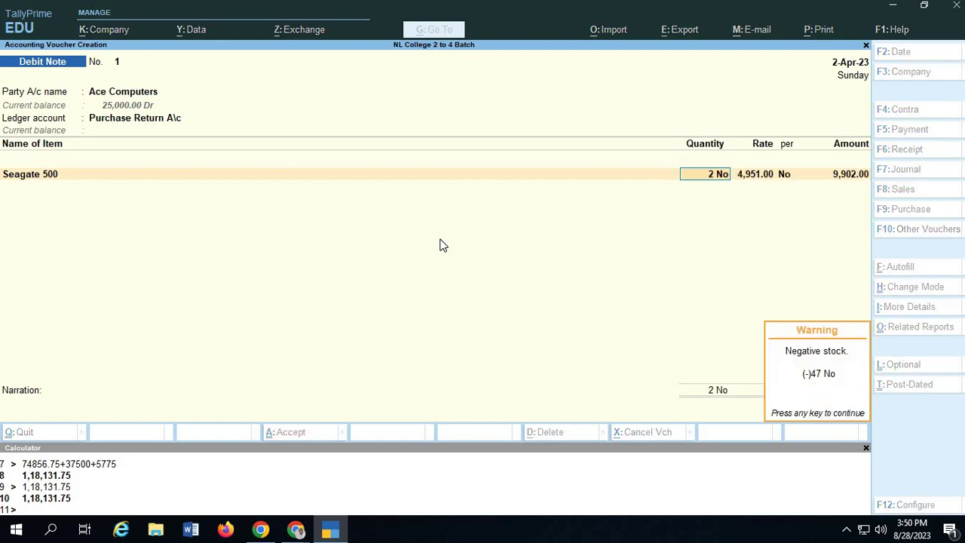
pyautogui.press('Return')
pyautogui.write('5,000')
pyautogui.press('Return')
pyautogui.press('Return')
pyautogui.press('Return')
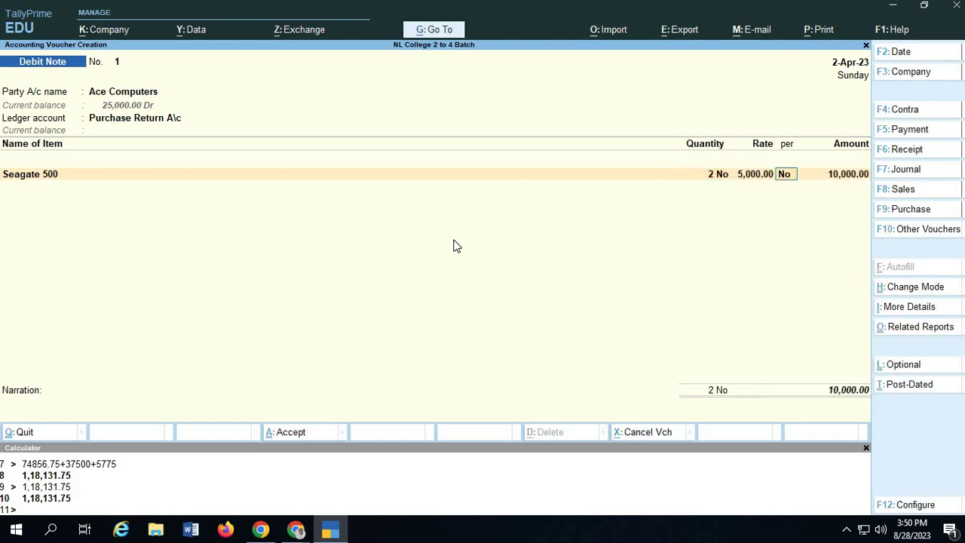
pyautogui.press('Return')
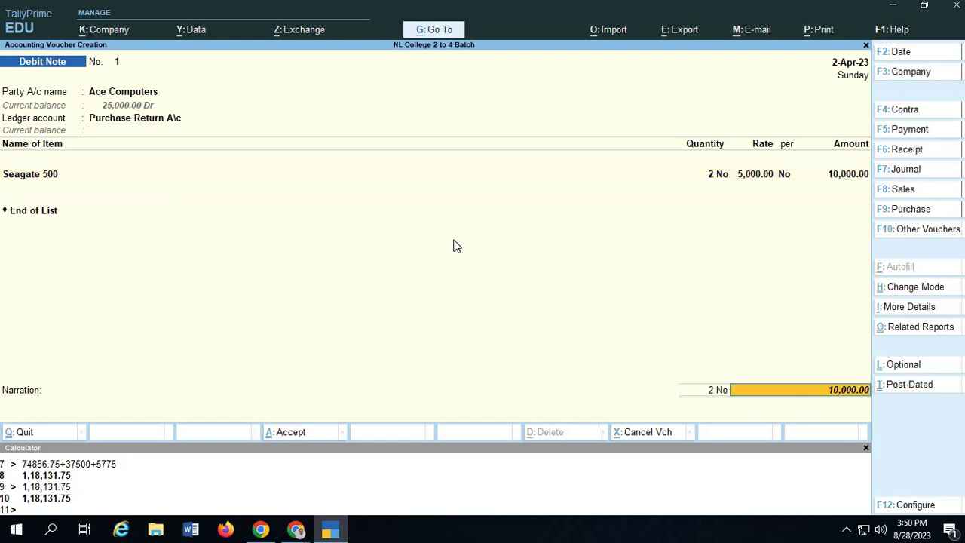
pyautogui.press('Return')
pyautogui.press('Up')
pyautogui.press('Up')
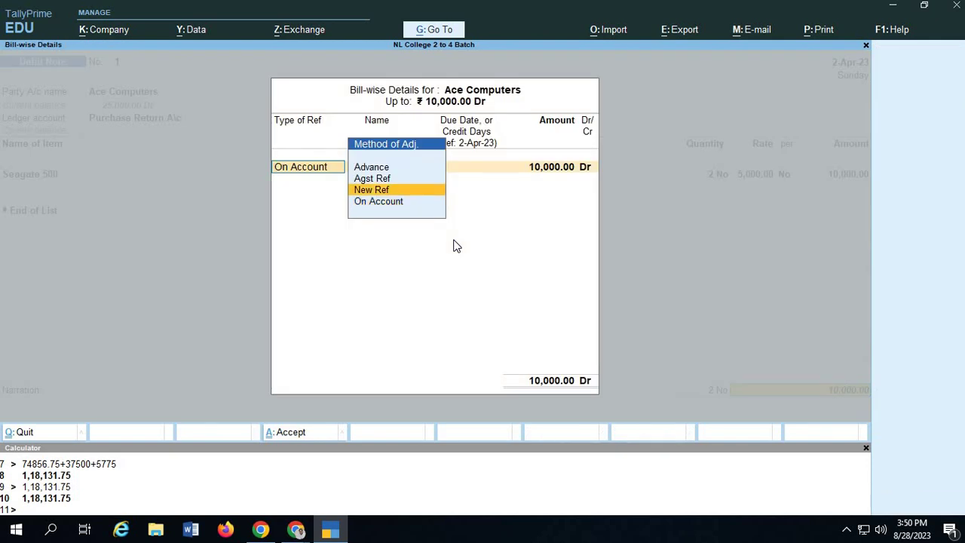
pyautogui.press('Return')
pyautogui.hotkey('alt', 'Tab')
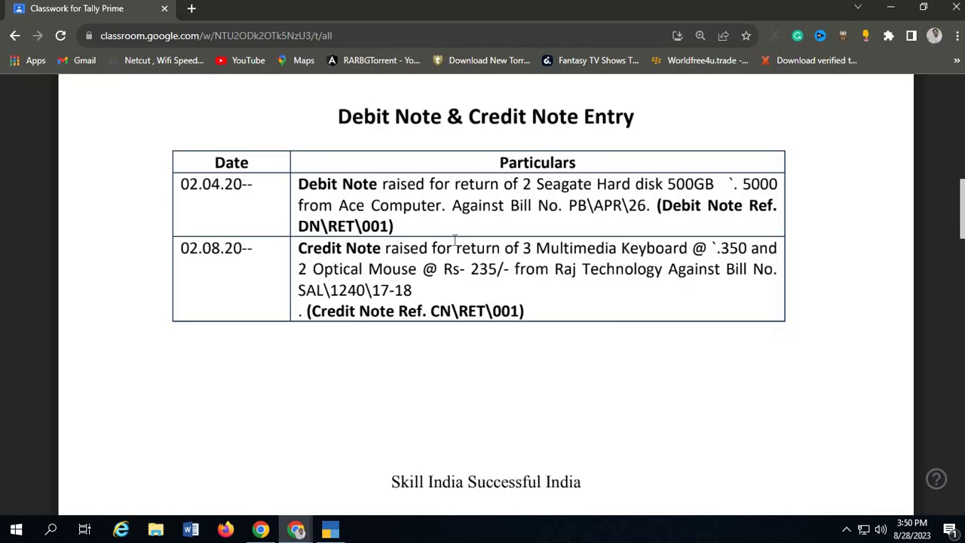
pyautogui.hotkey('alt', 'Tab')
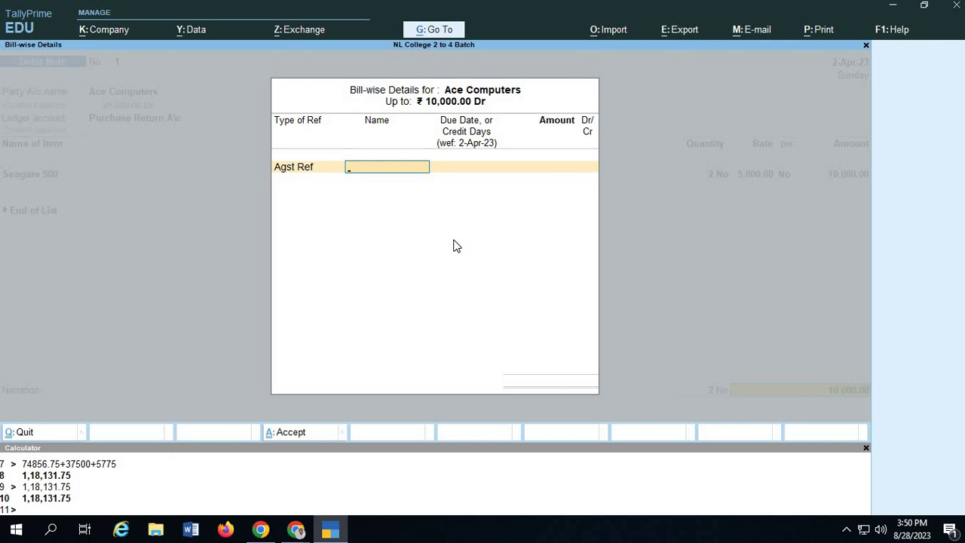
pyautogui.press('BackSpace')
# Set the bill-wise reference type for Ace Computers to On Account and accept the amount of 10,000.00 Dr.
pyautogui.press('Down')
pyautogui.press('Down')
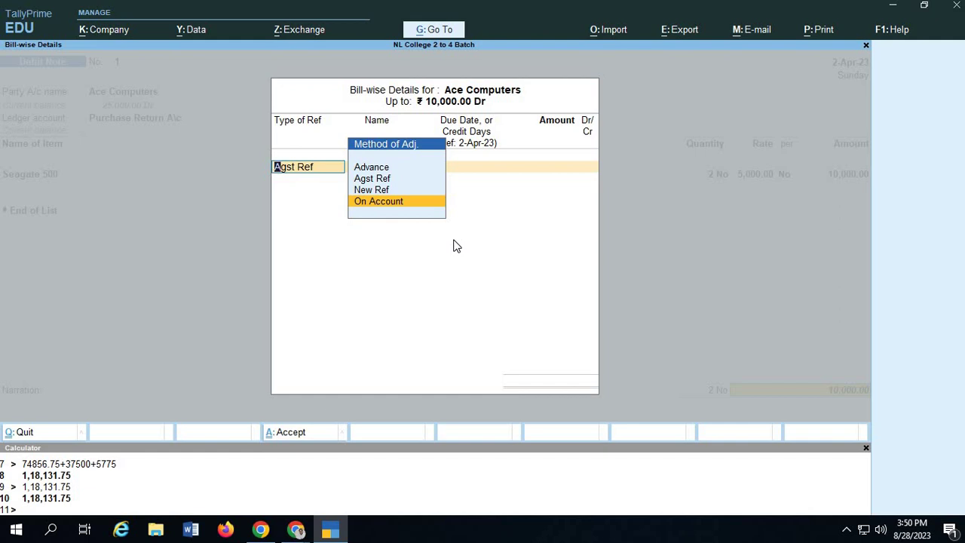
pyautogui.hotkey('alt', 'Tab')
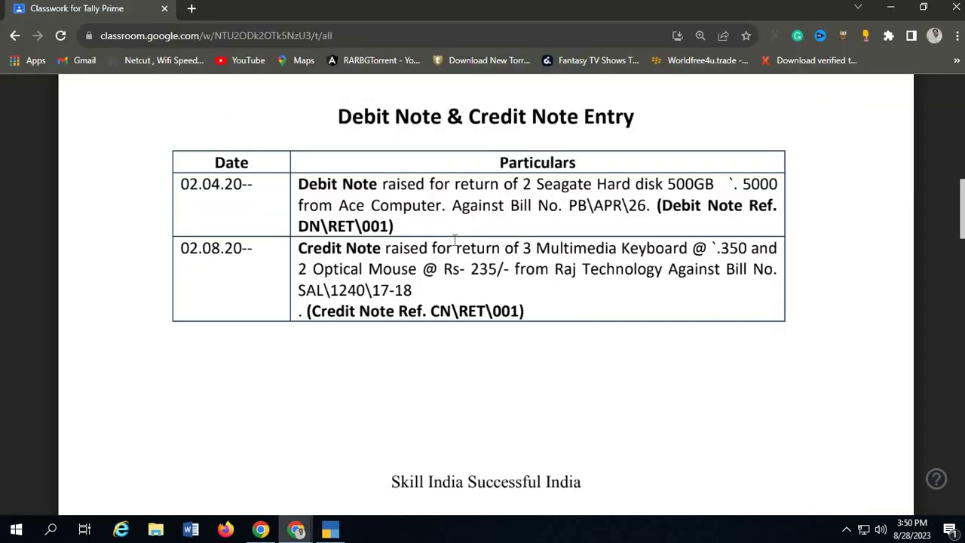
pyautogui.hotkey('alt', 'Tab')
pyautogui.press('Return')
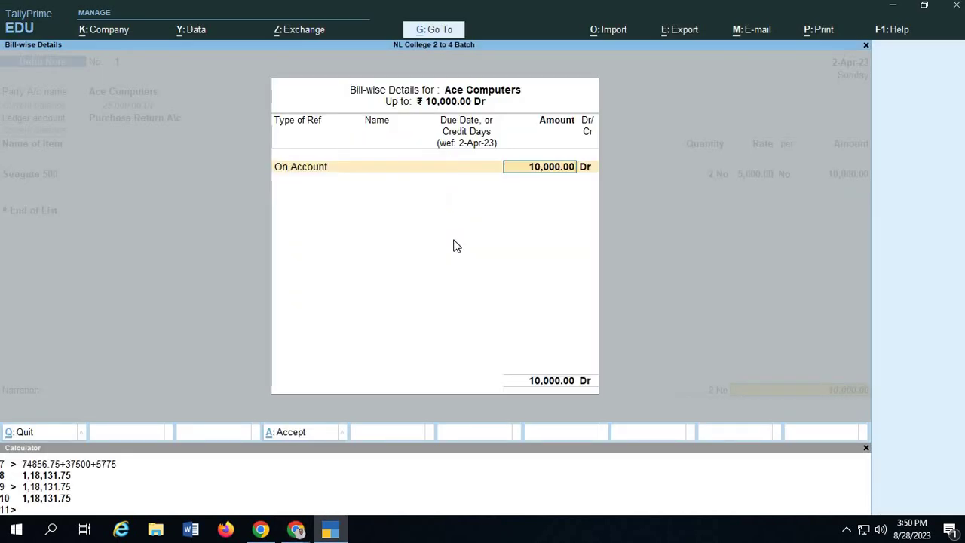
pyautogui.press('Return')
pyautogui.press('Return')
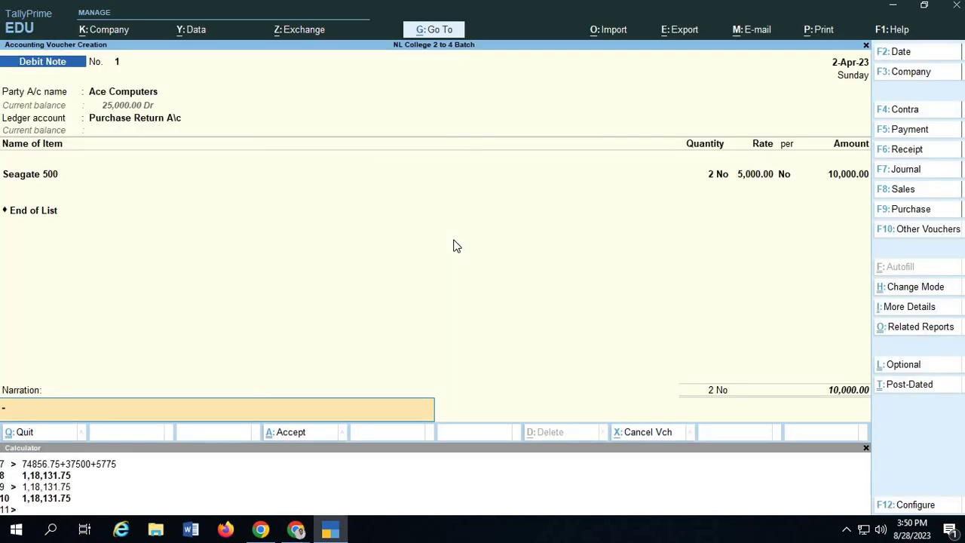
# Add the narration "Being Purchased goods return to Ace Computers Agst Bill No PB\APR\26" and save the debit note.
pyautogui.write('Being Purchased goods re')
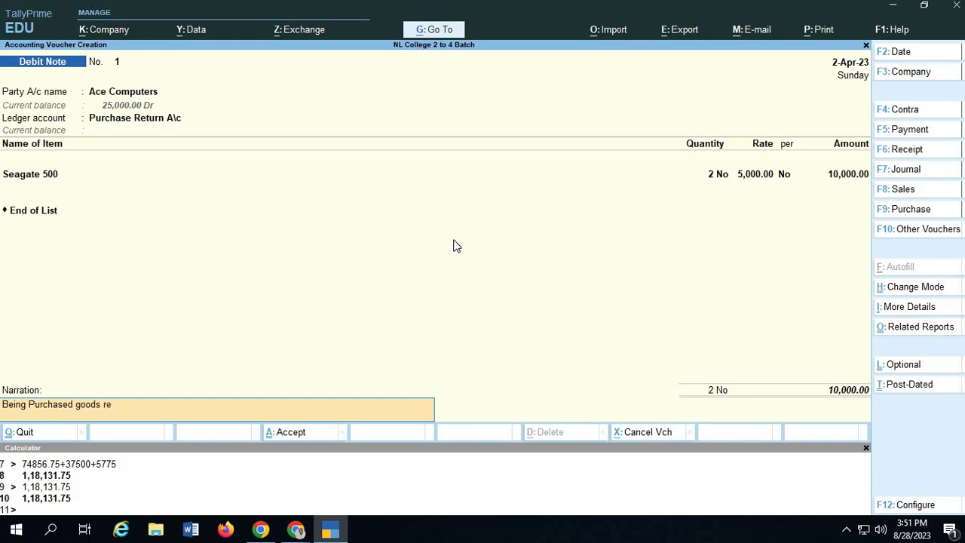
pyautogui.write('turn to Ace Computers Agst')
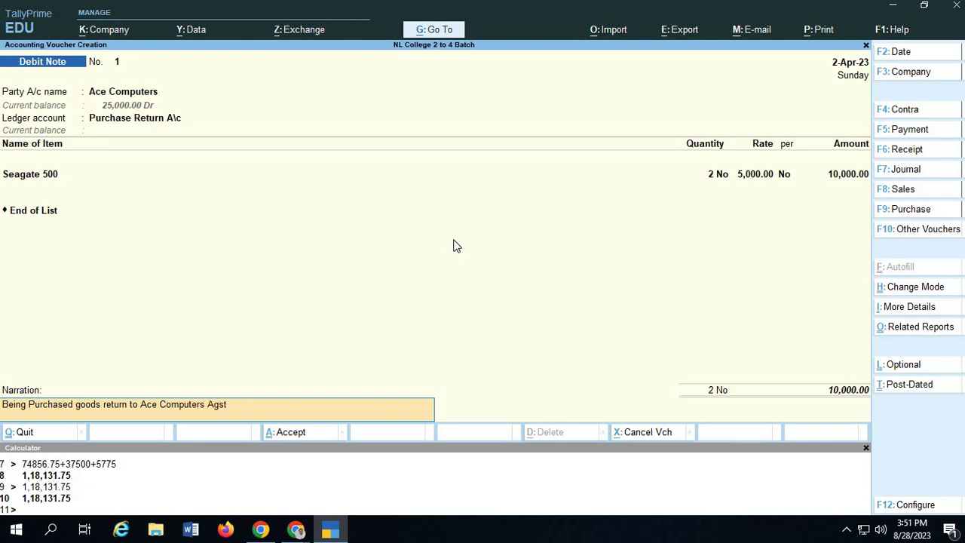
pyautogui.write(' Bill No PB\\APR\\26')
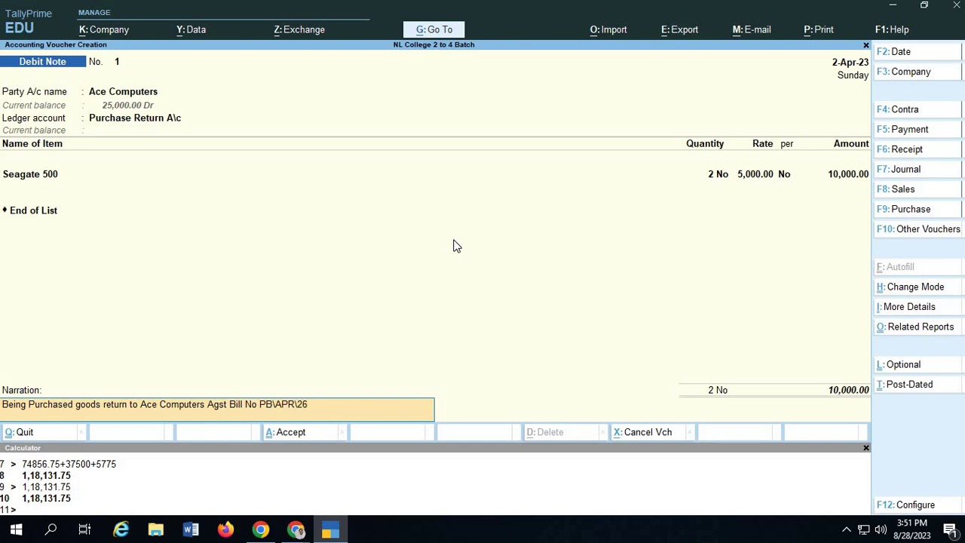
pyautogui.press('Return')
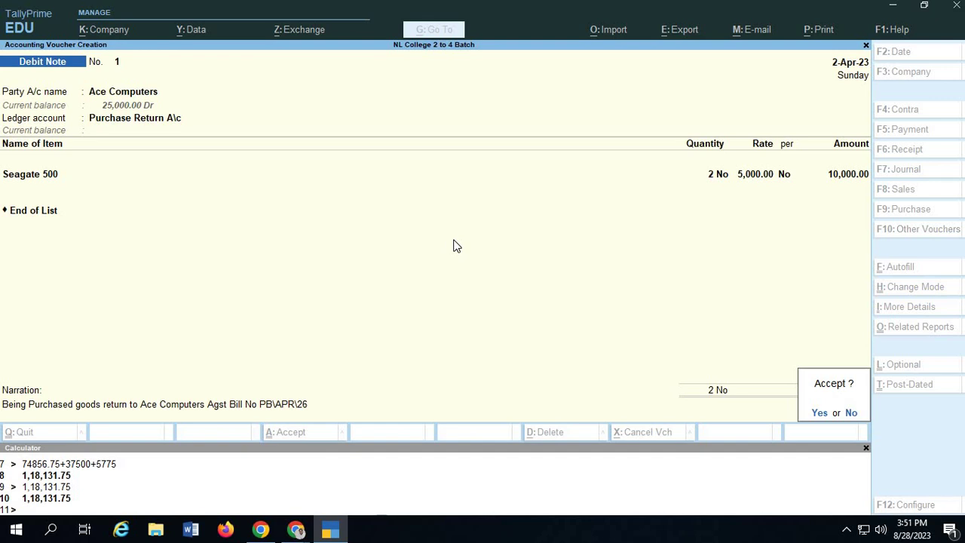
pyautogui.press('Return')
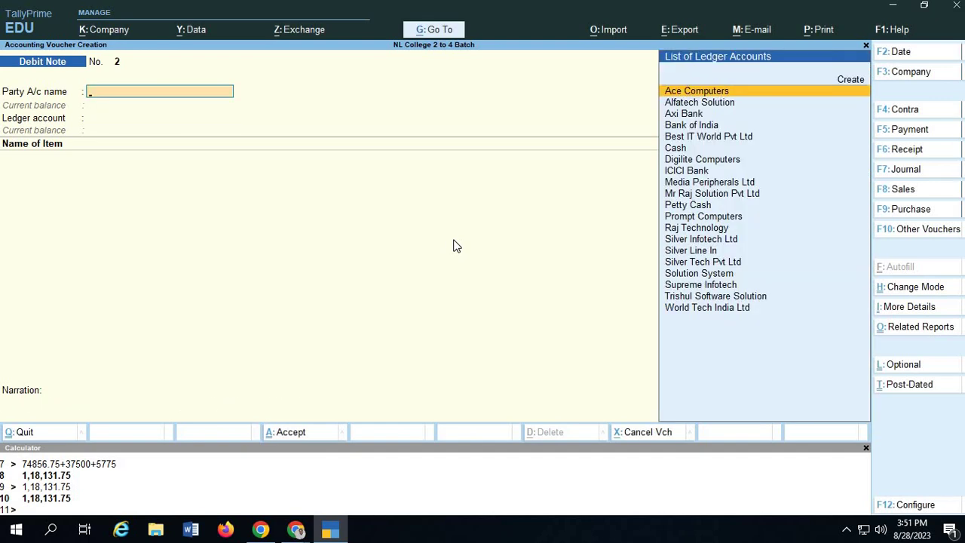
# Check the next entry in the exercise PDF, then start a credit note voucher in TallyPrime dated 1-Aug-23.
pyautogui.hotkey('alt', 'Tab')
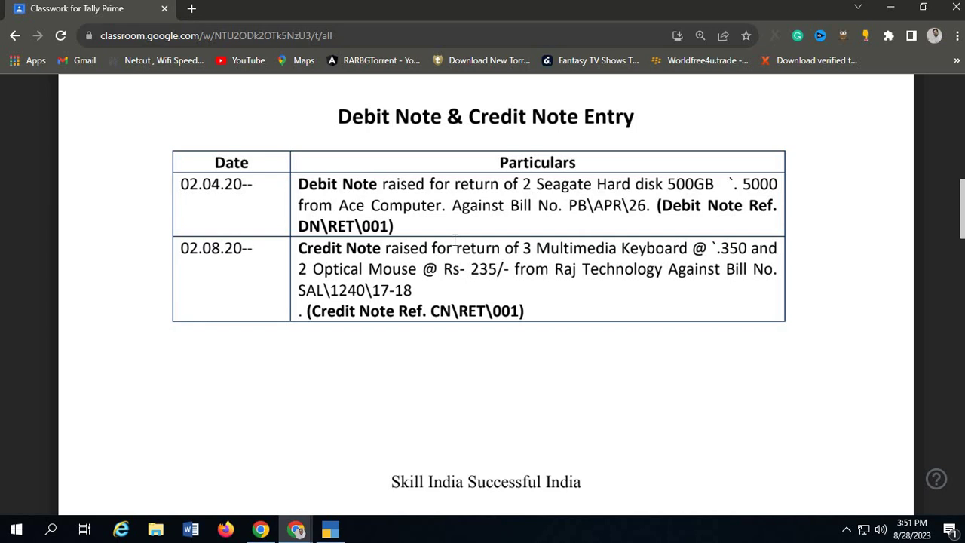
pyautogui.hotkey('alt', 'Tab')
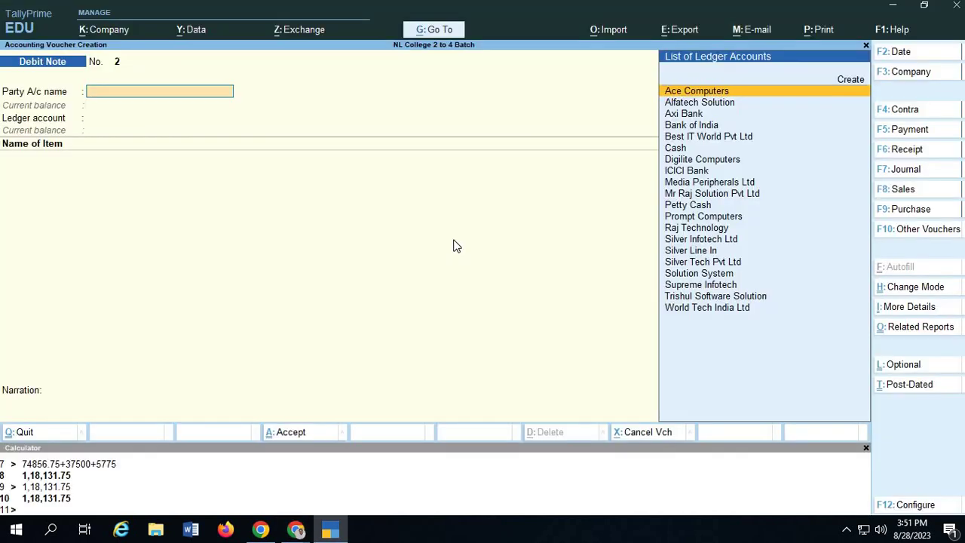
pyautogui.press('alt')
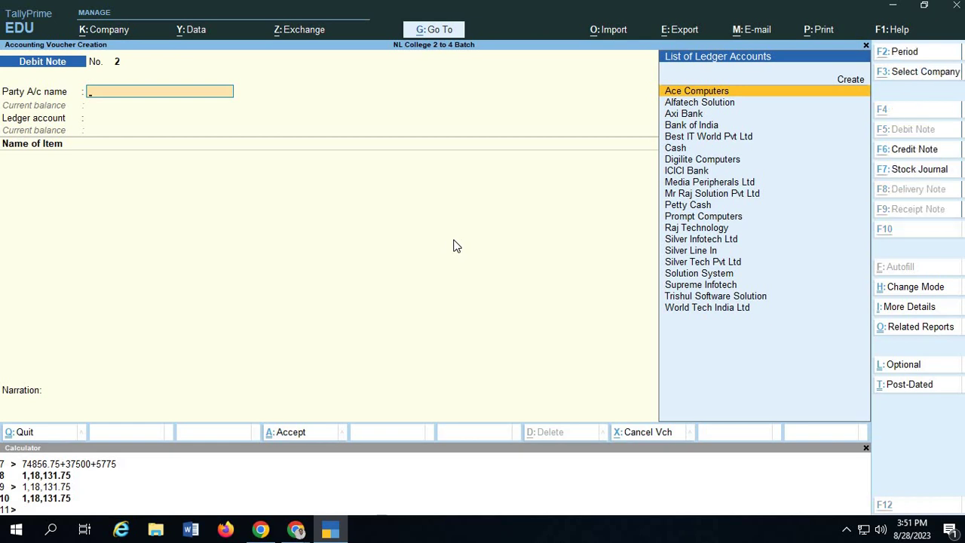
pyautogui.hotkey('alt', 'F6')
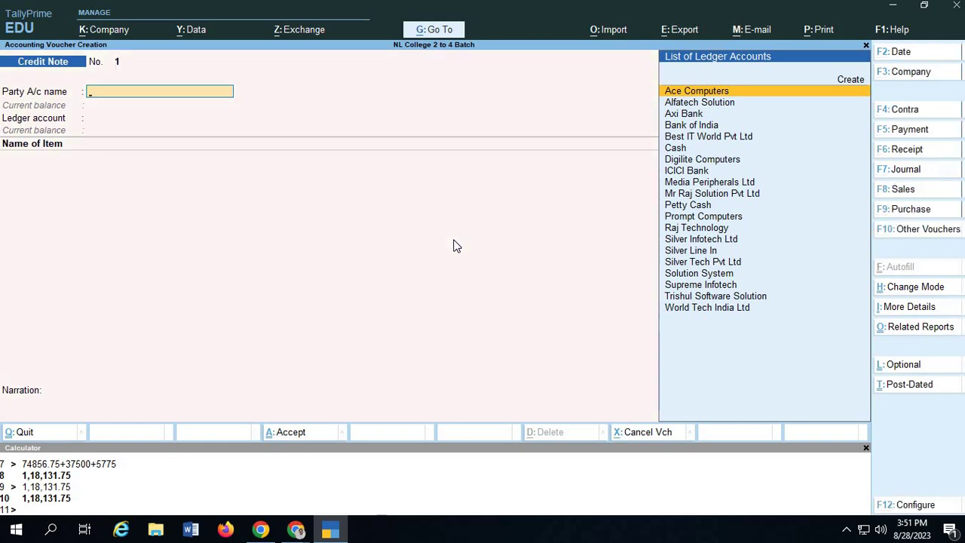
pyautogui.press('F2')
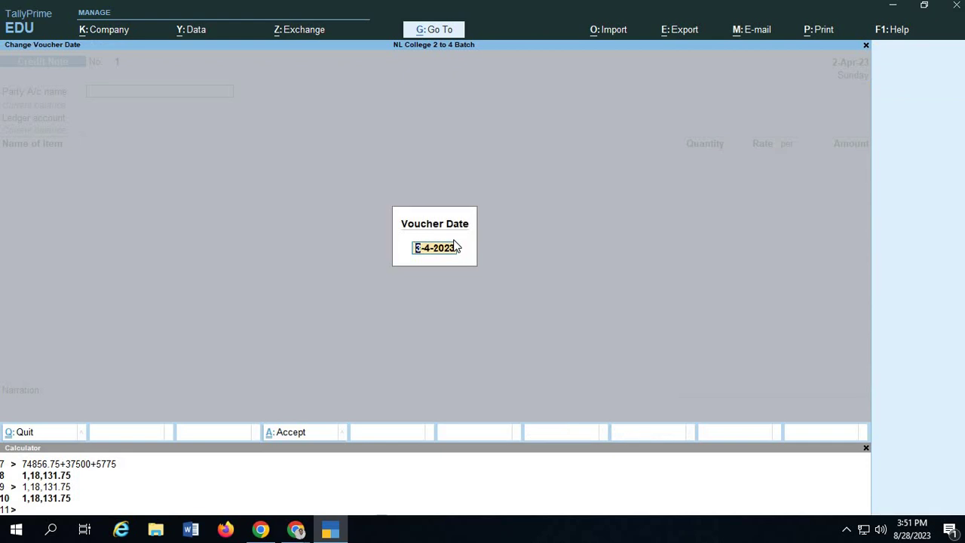
pyautogui.write('1.')
pyautogui.press('Return')
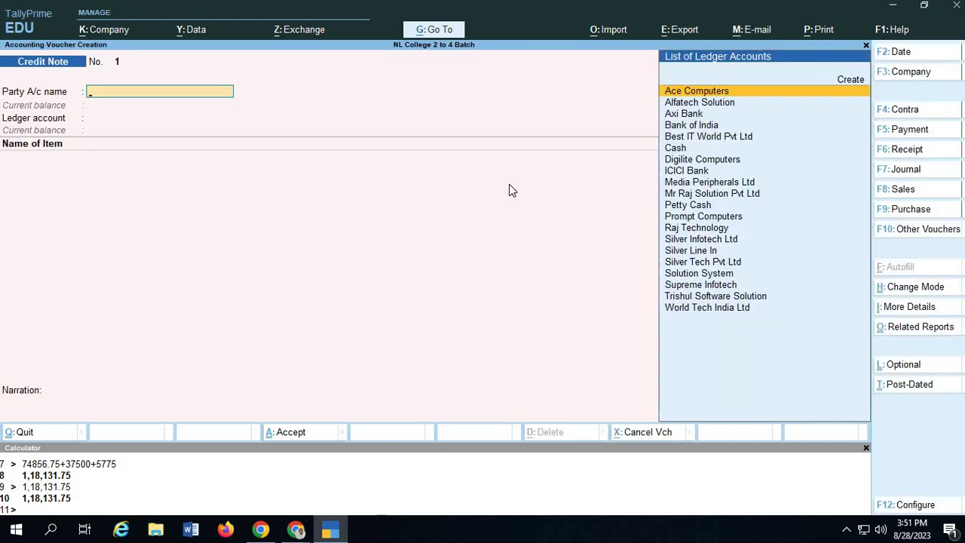
# Check the exercise PDF for the party and choose Raj Technology as the credit note's party account.
pyautogui.hotkey('alt', 'Tab')
pyautogui.hotkey('alt', 'Tab')
pyautogui.write('RAJ')
pyautogui.press('Return')
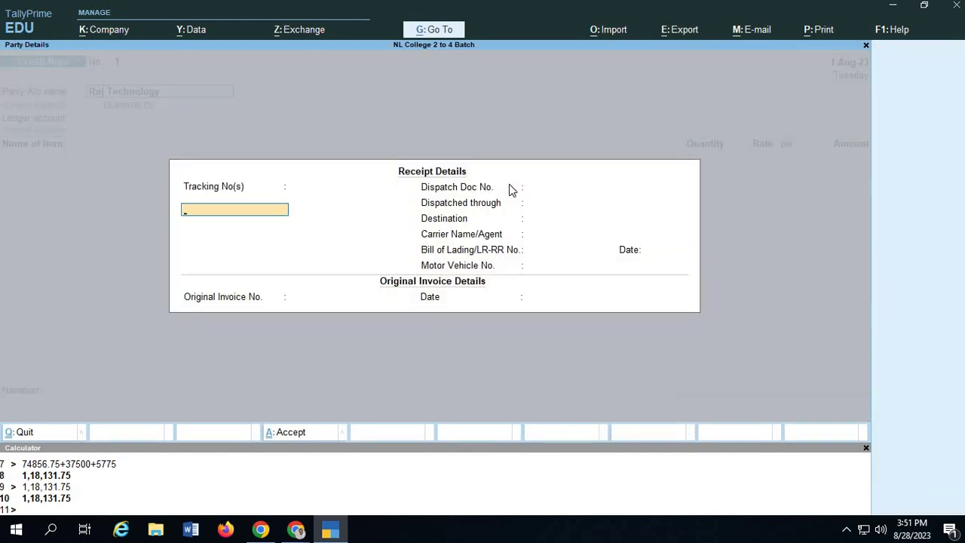
# Leave the receipt details blank, enter original invoice number CN\RET\001 from the exercise PDF, and accept the party details.
pyautogui.press('Return')
pyautogui.press('Return')
pyautogui.press('Return')
pyautogui.press('Return')
pyautogui.press('Return')
pyautogui.press('Return')
pyautogui.press('Return')
pyautogui.press('Return')
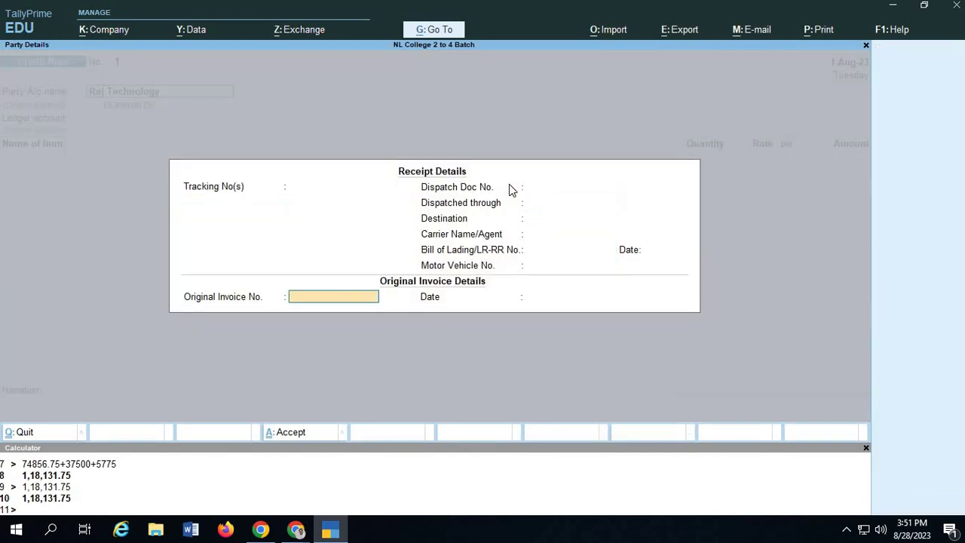
pyautogui.hotkey('alt', 'Tab')
pyautogui.hotkey('alt', 'Tab')
pyautogui.write('CN\\RET\\001')
pyautogui.press('Return')
pyautogui.press('Return')
pyautogui.press('Return')
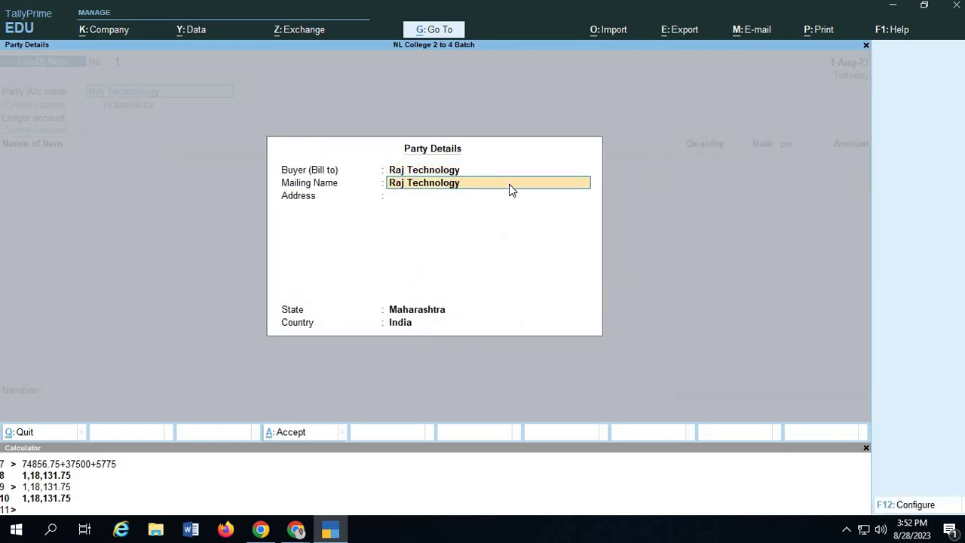
pyautogui.hotkey('ctrl', 'a')
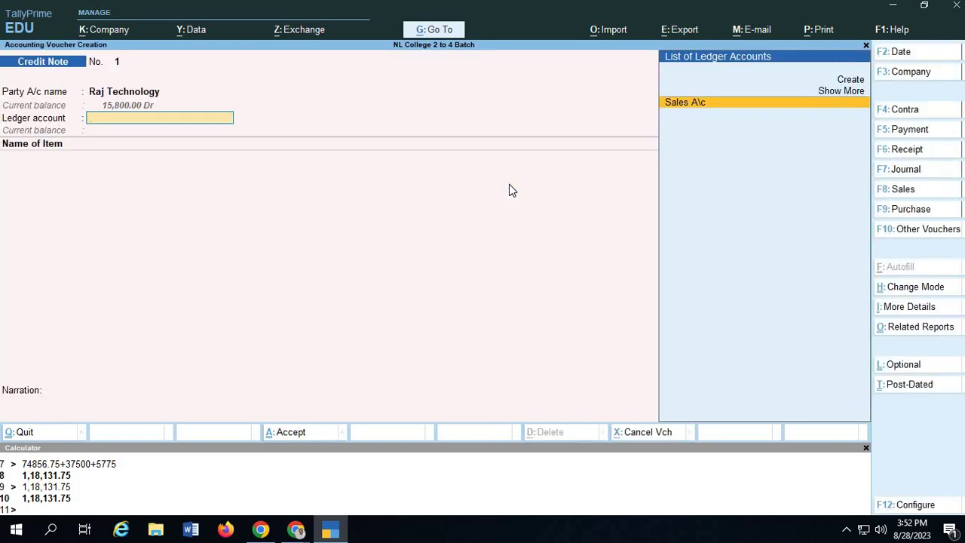
# Create the ledger Sales Return A\c under Sales Accounts and use it as the credit note's ledger account.
pyautogui.press('Up')
pyautogui.press('Return')
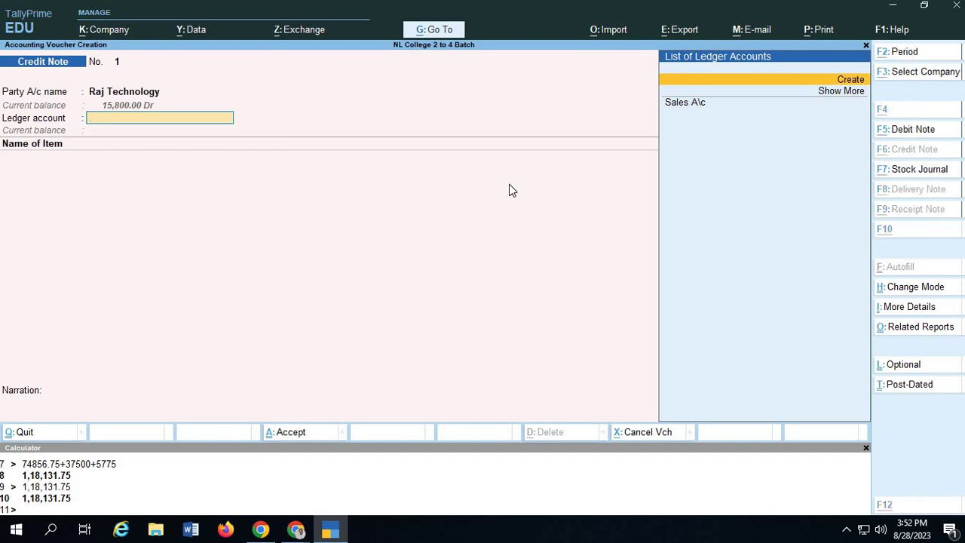
pyautogui.write('SA;')
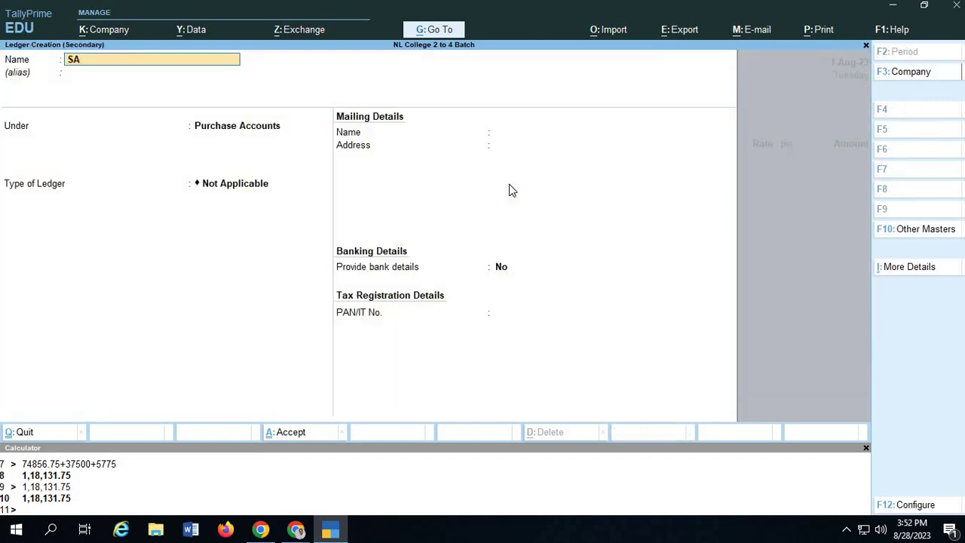
pyautogui.press('BackSpace')
pyautogui.write('ales Return A\\c')
pyautogui.press('Return')
pyautogui.write('S')
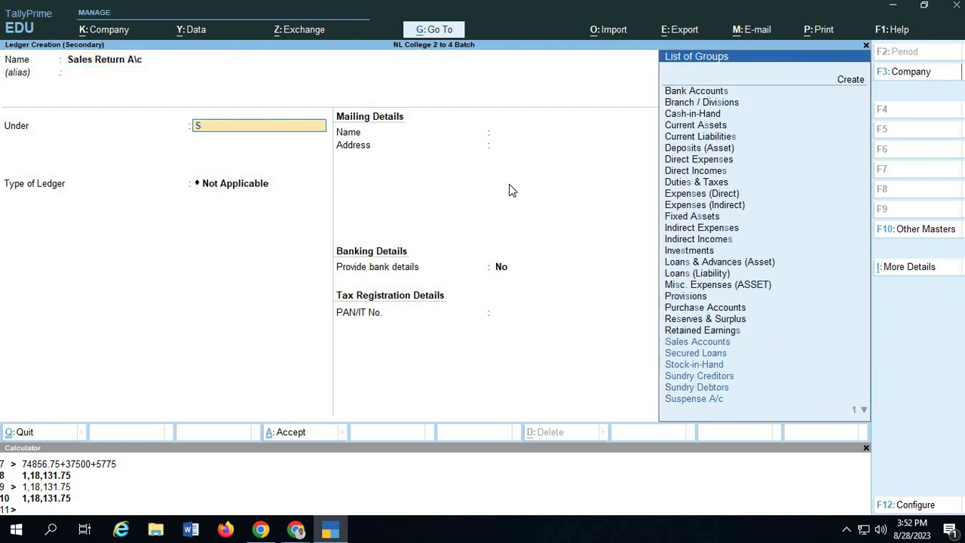
pyautogui.write('a')
pyautogui.press('Return')
pyautogui.press('Return')
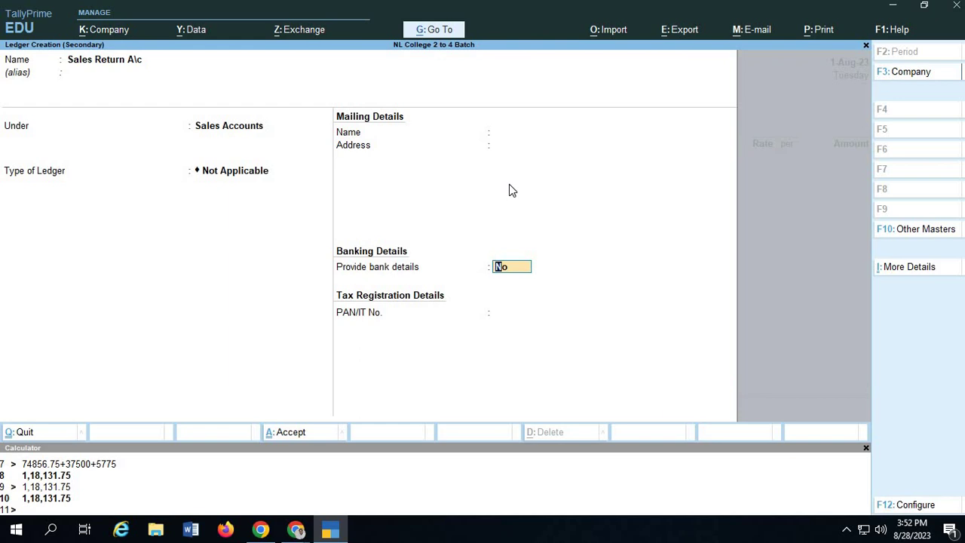
pyautogui.hotkey('ctrl', 'a')
# Check the returned items in the exercise PDF and start a new stock item named Multimedia Keyboard.
pyautogui.hotkey('alt', 'Tab')
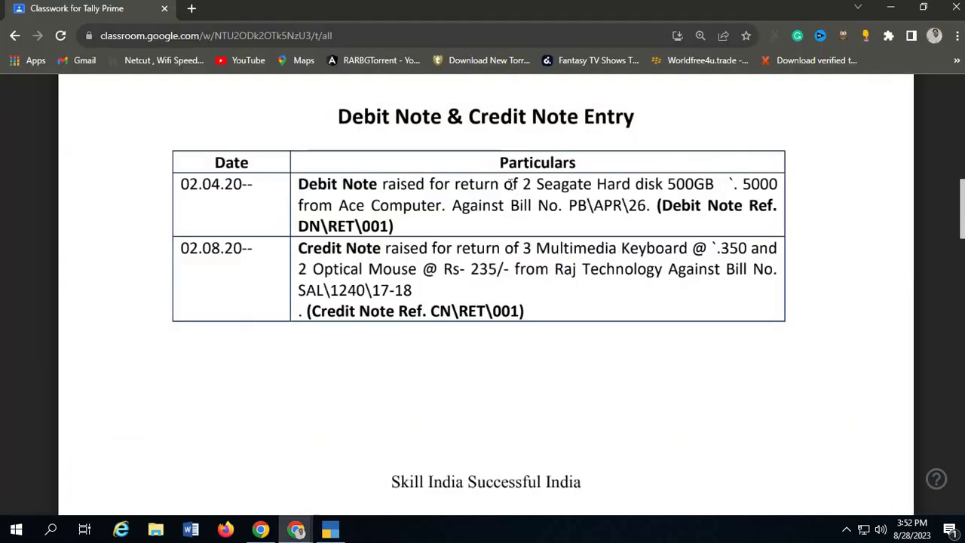
pyautogui.hotkey('alt', 'Tab')
pyautogui.write('U')
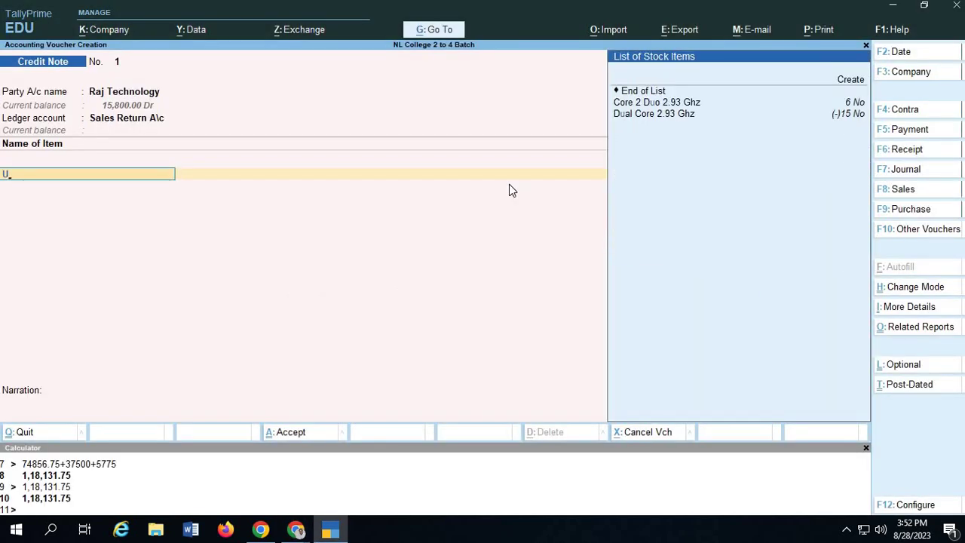
pyautogui.press('BackSpace')
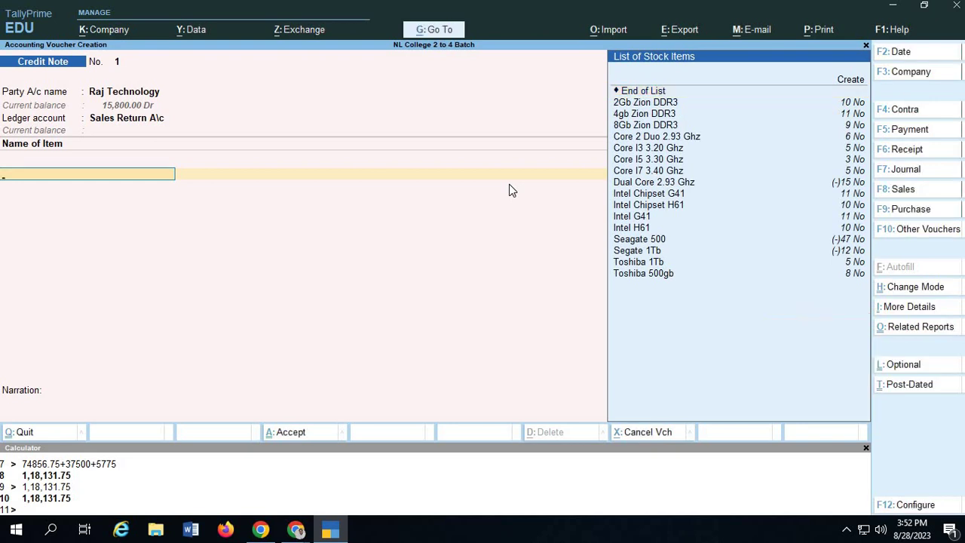
pyautogui.hotkey('alt', 'c')
pyautogui.write('Multime')
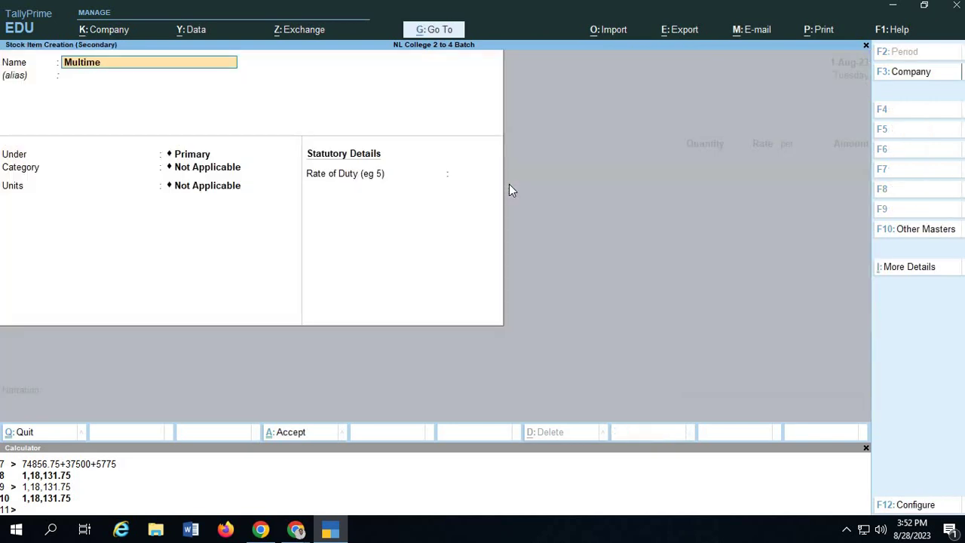
pyautogui.write('dia Keyboard')
pyautogui.press('Return')
pyautogui.press('Return')
# Create the stock group Peripehrals under Primary with item quantities added, and assign it to the keyboard item.
pyautogui.press('Down')
pyautogui.press('Down')
pyautogui.press('Down')
pyautogui.press('Down')
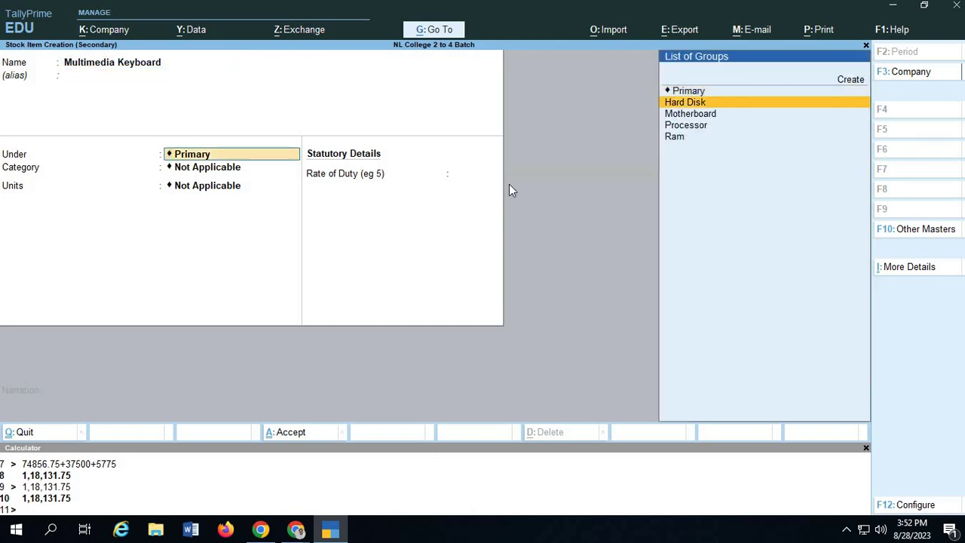
pyautogui.press('Up')
pyautogui.press('Up')
pyautogui.press('Up')
pyautogui.press('Up')
pyautogui.press('Up')
pyautogui.press('Return')
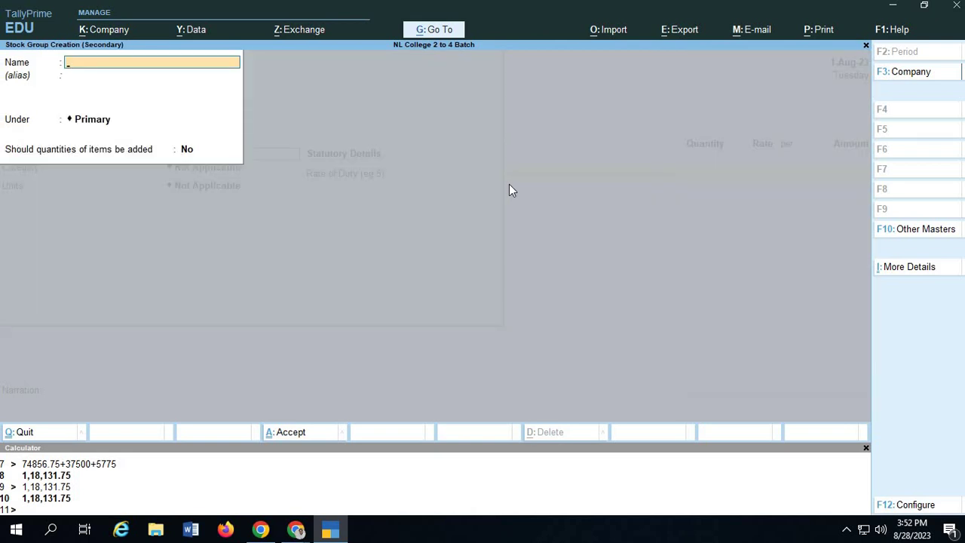
pyautogui.write('Peripehrals')
pyautogui.press('Return')
pyautogui.press('Return')
pyautogui.write('yes')
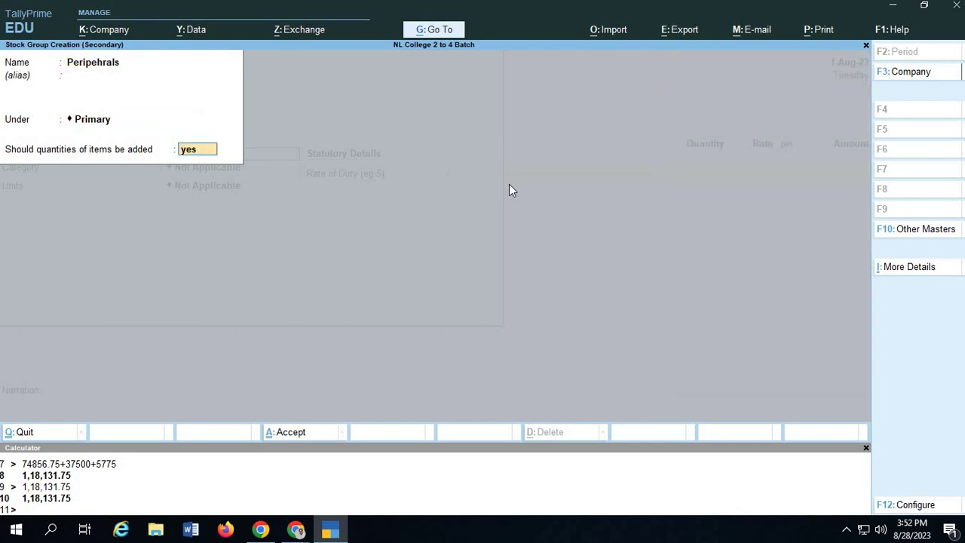
pyautogui.press('Return')
pyautogui.press('Return')
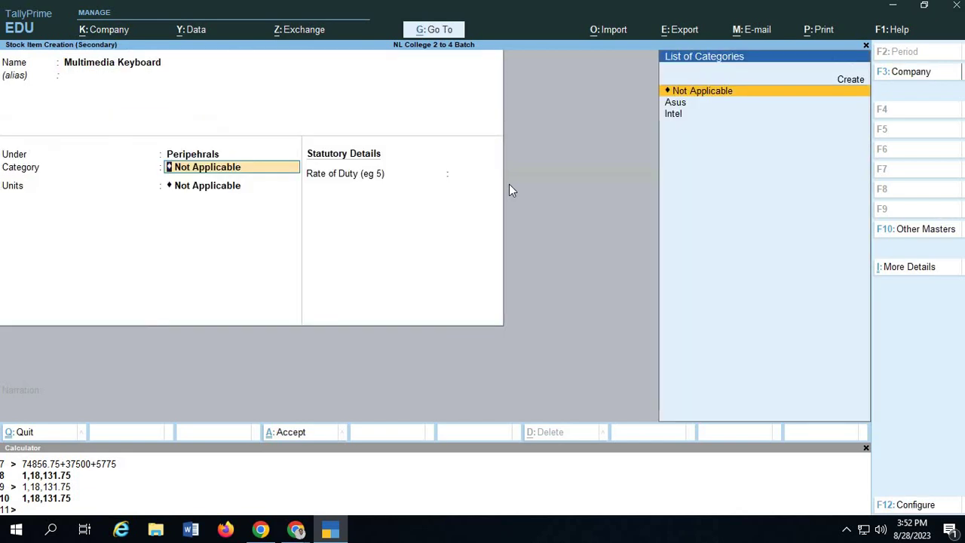
# Keep the keyboard item's category as Not Applicable, set its units to No, and save the stock item.
pyautogui.press('Return')
pyautogui.press('Down')
pyautogui.press('Return')
pyautogui.press('Return')
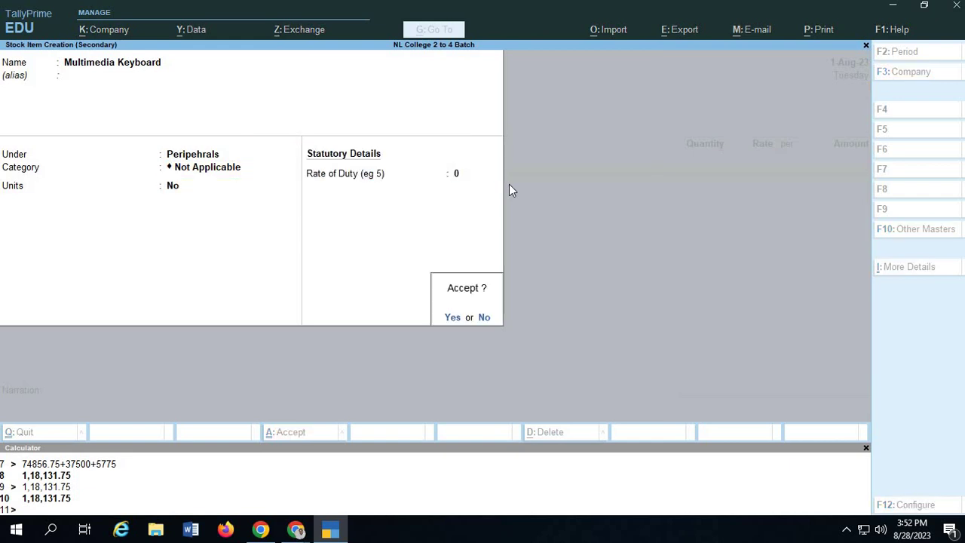
pyautogui.press('Return')
# Enter quantity 3 and rate 350 from the exercise PDF for the Multimedia Keyboard line of the credit note.
pyautogui.hotkey('alt', 'Tab')
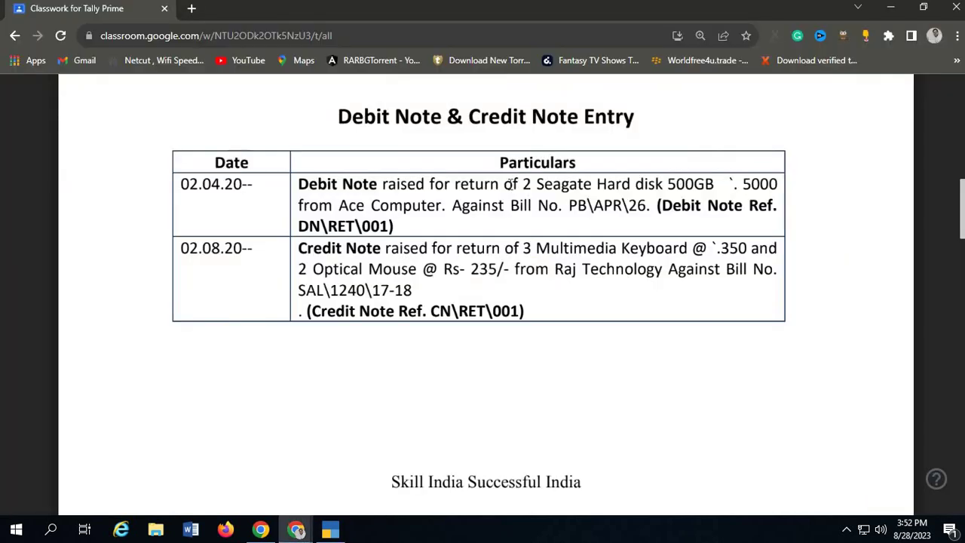
pyautogui.hotkey('alt', 'Tab')
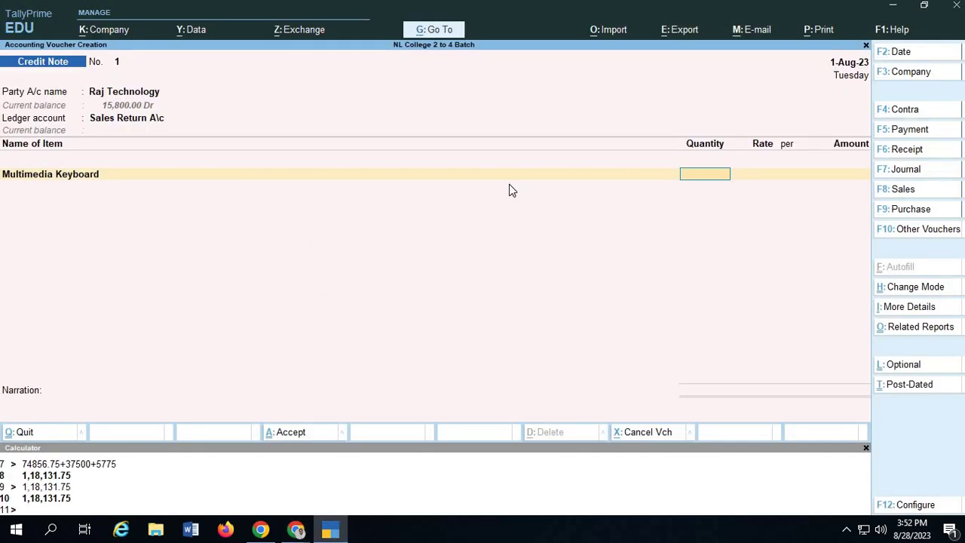
pyautogui.write('3')
pyautogui.press('Return')
pyautogui.write('350')
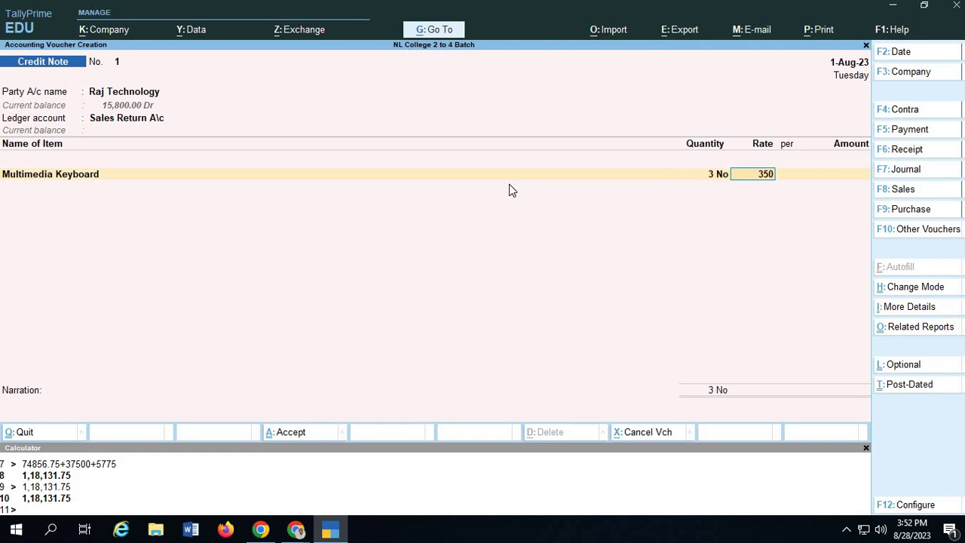
pyautogui.press('Return')
pyautogui.press('Return')
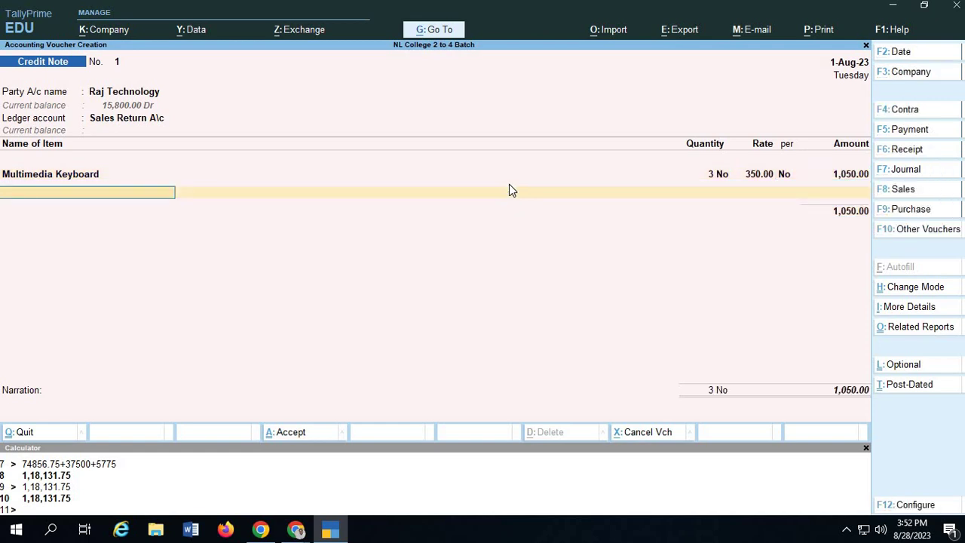
# Start a new stock item named Optial Mouse and assign it to the Peripehrals group.
pyautogui.hotkey('alt', 'c')
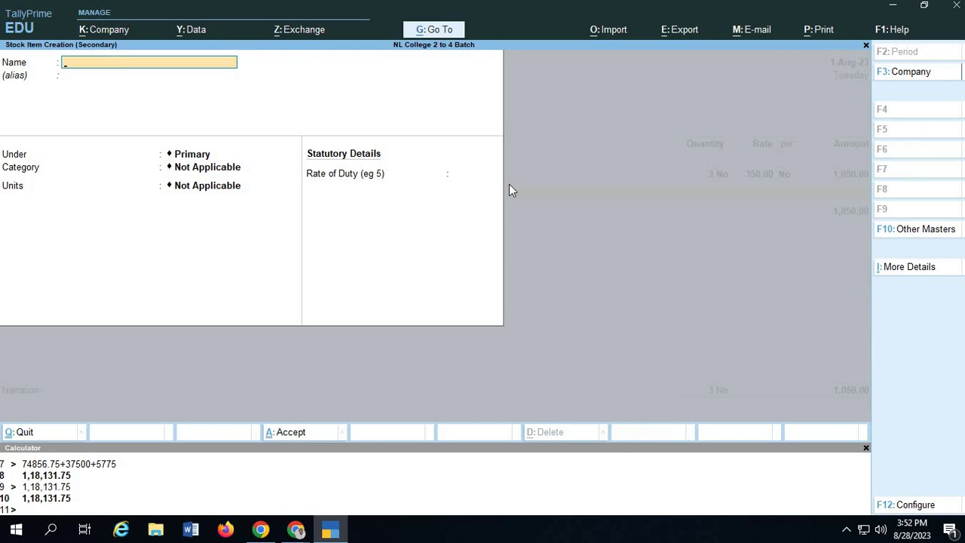
pyautogui.write('P')
pyautogui.press('BackSpace')
pyautogui.write('Optial Mouse')
pyautogui.press('Return')
pyautogui.press('Down')
pyautogui.press('Down')
pyautogui.press('Down')
pyautogui.press('Down')
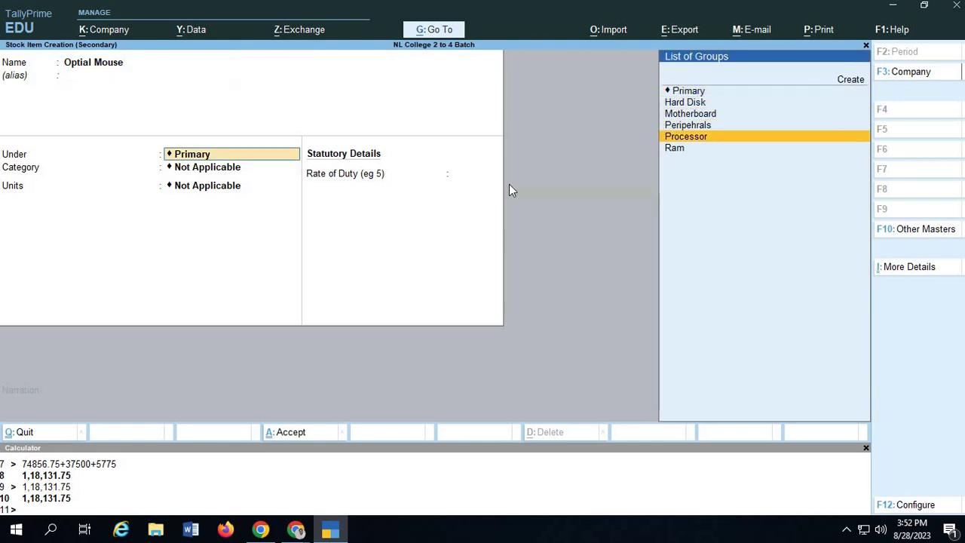
pyautogui.press('Down')
pyautogui.press('Up')
pyautogui.press('Up')
pyautogui.press('Return')
# Correct the spelling of the Peripehrals stock group's name to Peripherals and save the group.
pyautogui.press('BackSpace')
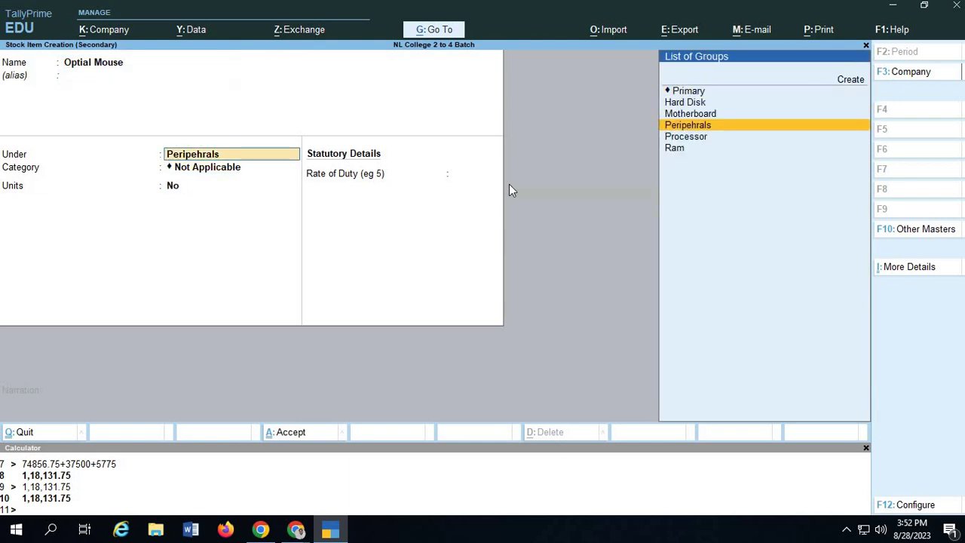
pyautogui.hotkey('ctrl', 'Return')
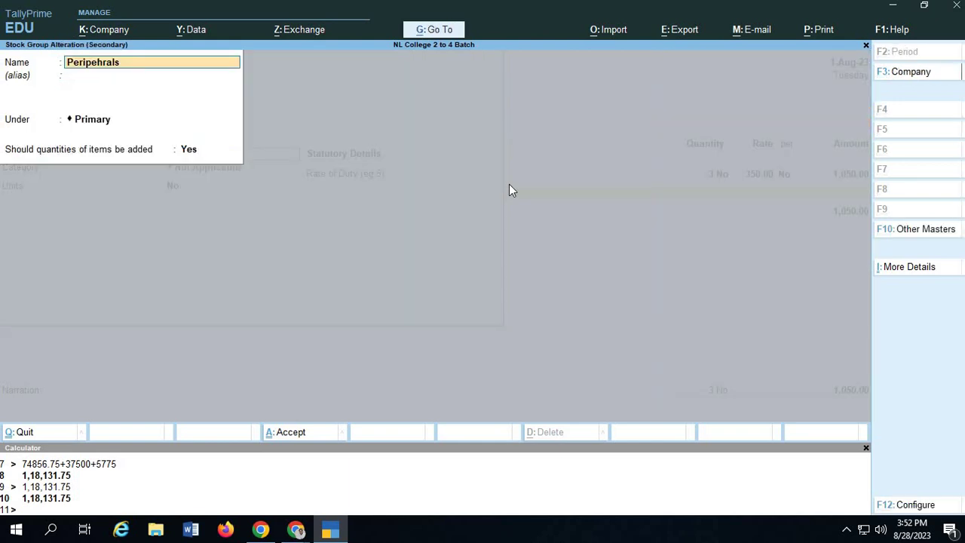
pyautogui.press('Right')
pyautogui.press('Right')
pyautogui.press('Right')
pyautogui.press('Right')
pyautogui.press('Right')
pyautogui.press('Delete')
pyautogui.press('Right')
pyautogui.write('e')
pyautogui.press('Return')
pyautogui.press('Return')
pyautogui.press('Return')
pyautogui.press('Return')
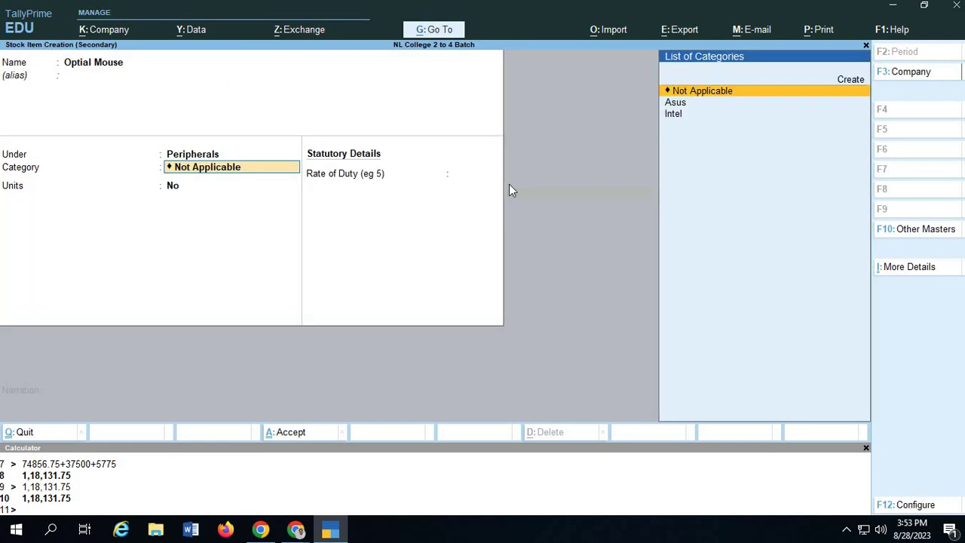
# Keep the mouse item's category as Not Applicable and its units as No, and save the stock item.
pyautogui.press('Return')
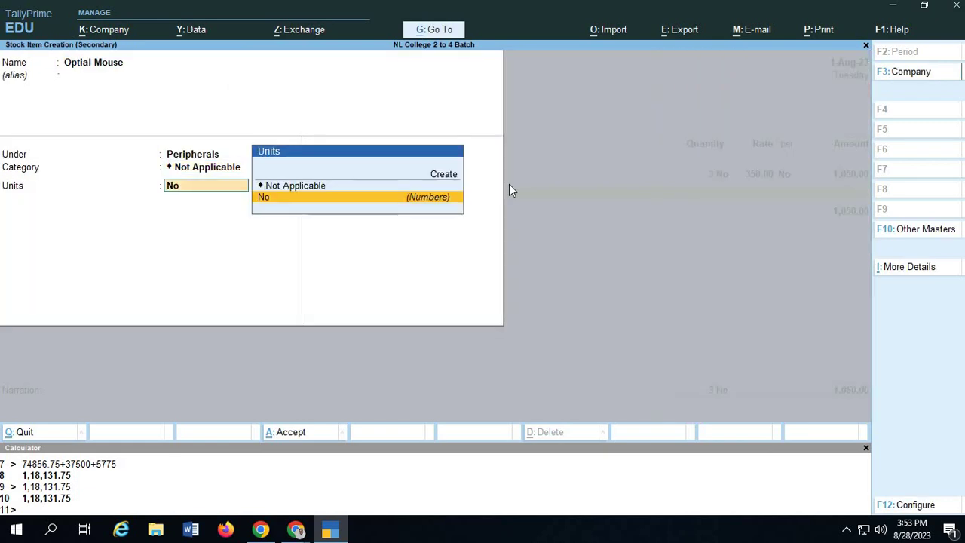
pyautogui.press('Return')
pyautogui.press('Return')
pyautogui.press('Return')
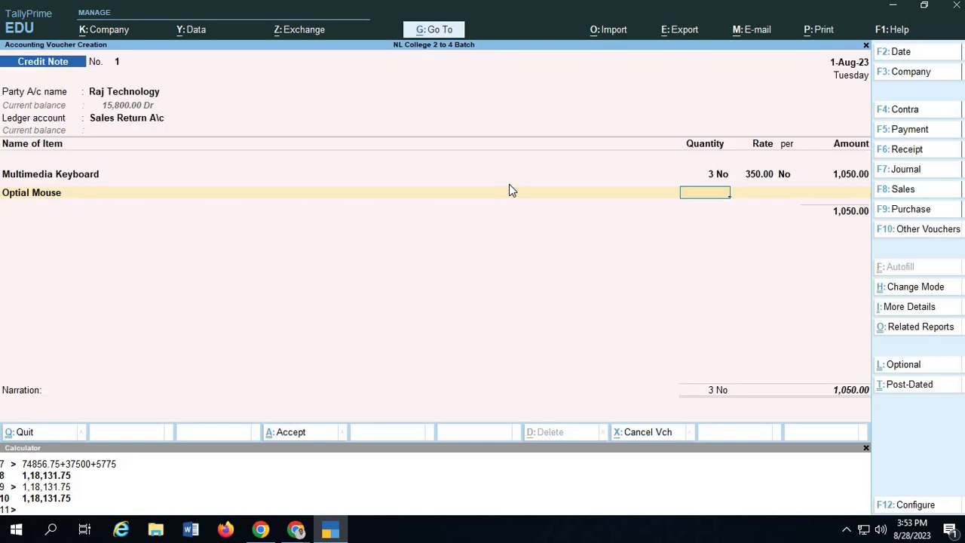
# Enter quantity 2 and rate 235 for the Optial Mouse line, checking the exercise PDF, and end the item list.
pyautogui.write('2')
pyautogui.press('Return')
pyautogui.write('235')
pyautogui.hotkey('alt', 'Tab')
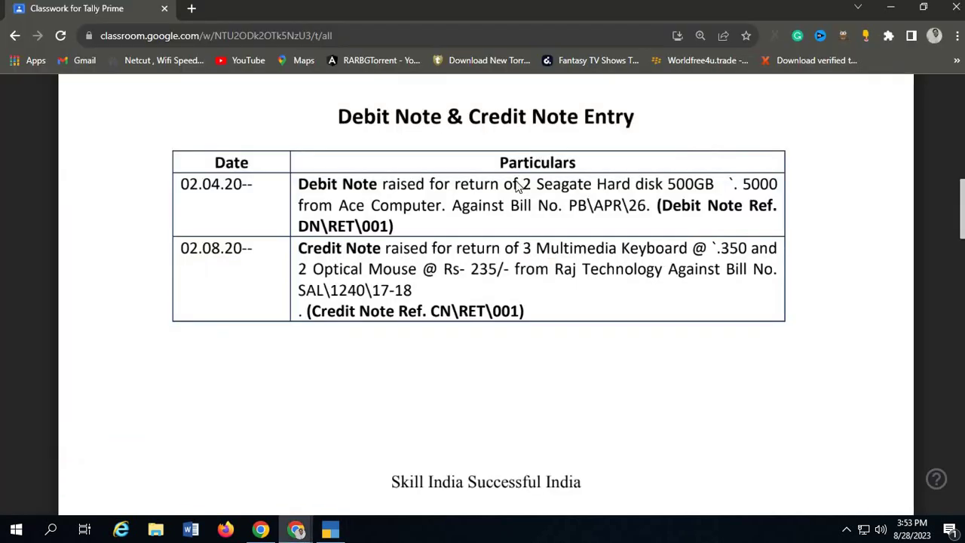
pyautogui.hotkey('alt', 'Tab')
pyautogui.press('Return')
pyautogui.press('Return')
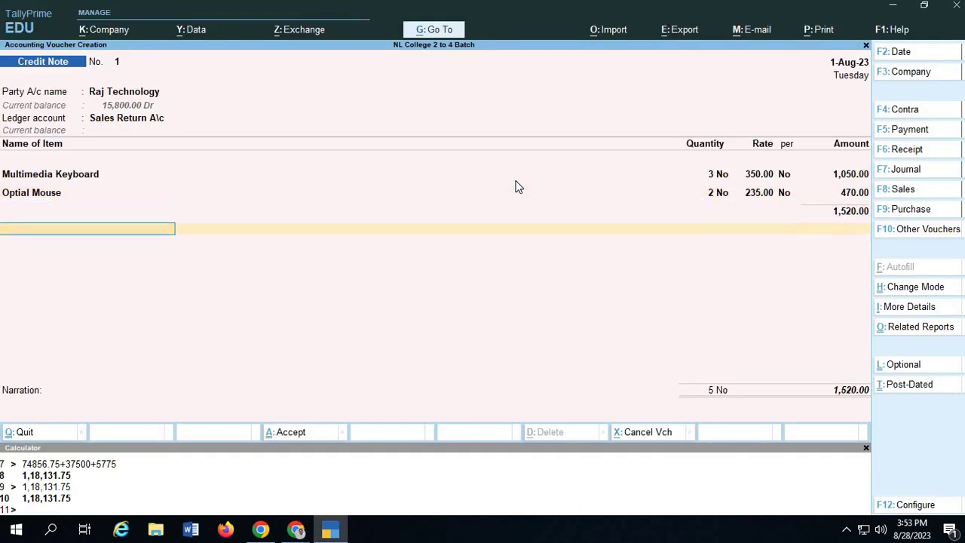
pyautogui.press('Return')
pyautogui.press('Return')
# Try to allocate Raj Technology's amount with the Agst Ref method in the bill-wise details.
pyautogui.press('Up')
pyautogui.press('Up')
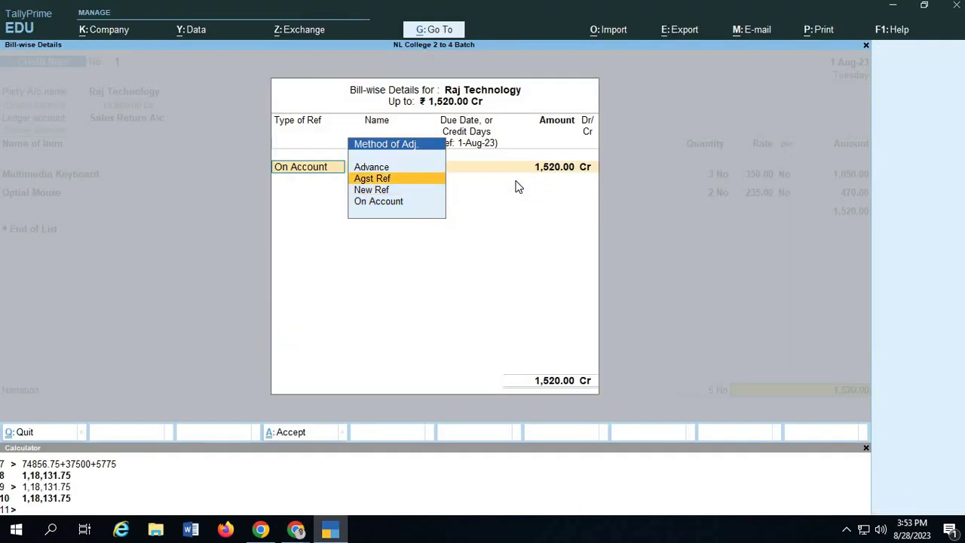
pyautogui.press('Return')
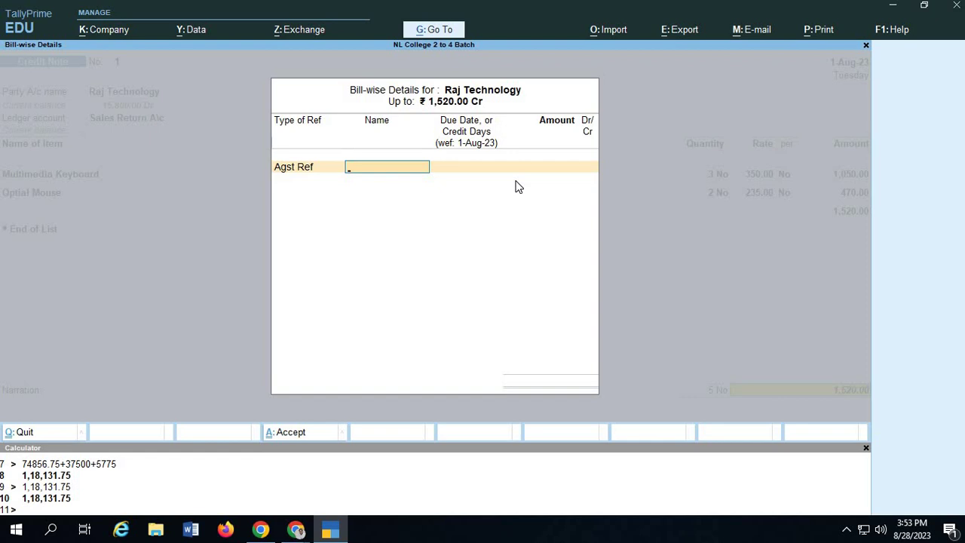
pyautogui.press('BackSpace')
# Allocate Raj Technology's full credit amount as On Account and accept the bill-wise details.
pyautogui.press('Down')
pyautogui.press('Down')
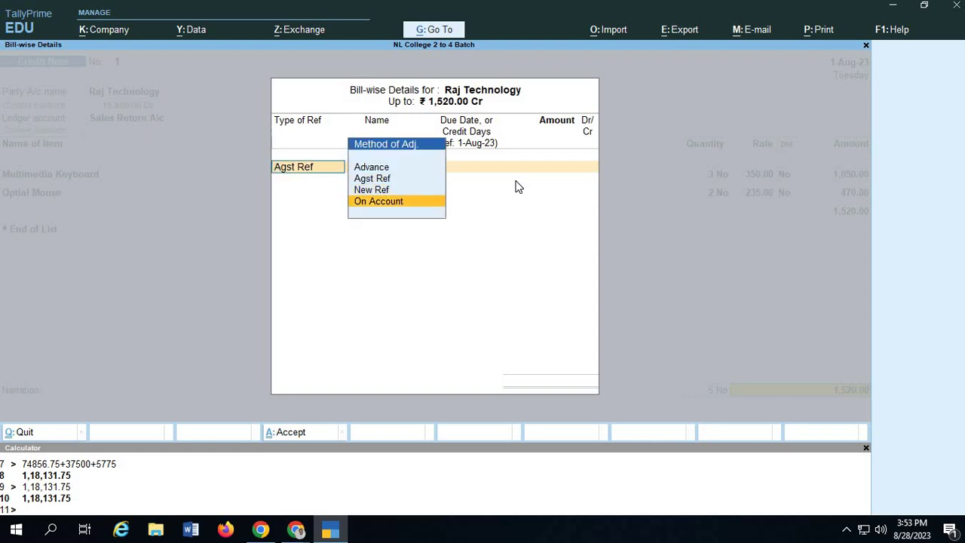
pyautogui.press('Return')
pyautogui.press('Return')
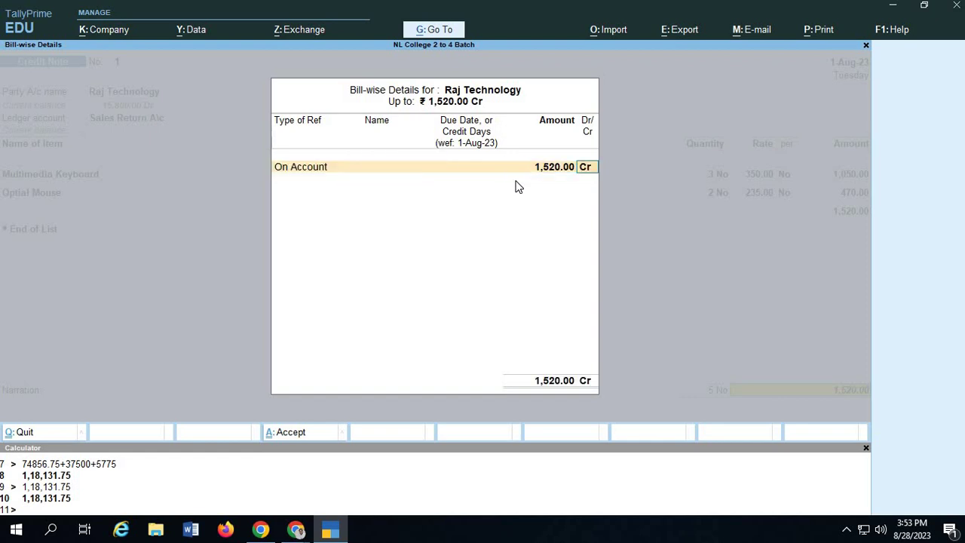
pyautogui.press('Return')
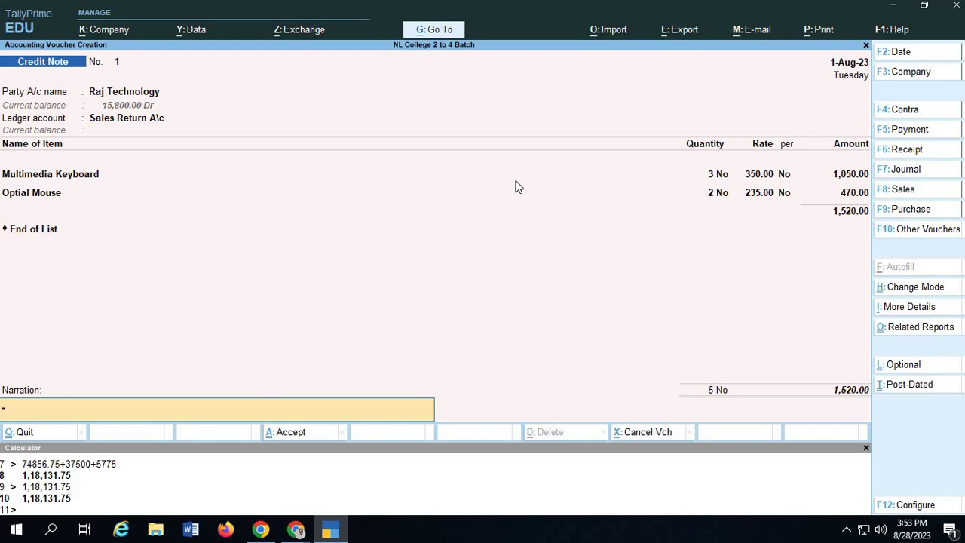
# Enter the narration "Being Sold Goods Returned from Raj Technology agst Bill No Sal\1240\17-18", save the credit note and leave voucher entry.
pyautogui.write('Being Sold Goods Retu')
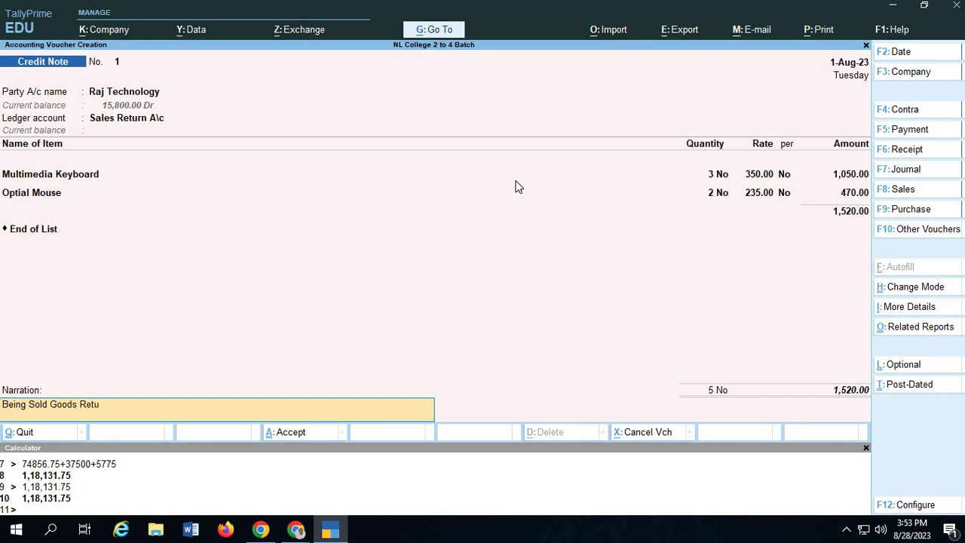
pyautogui.write('rned from Raj Technolog')
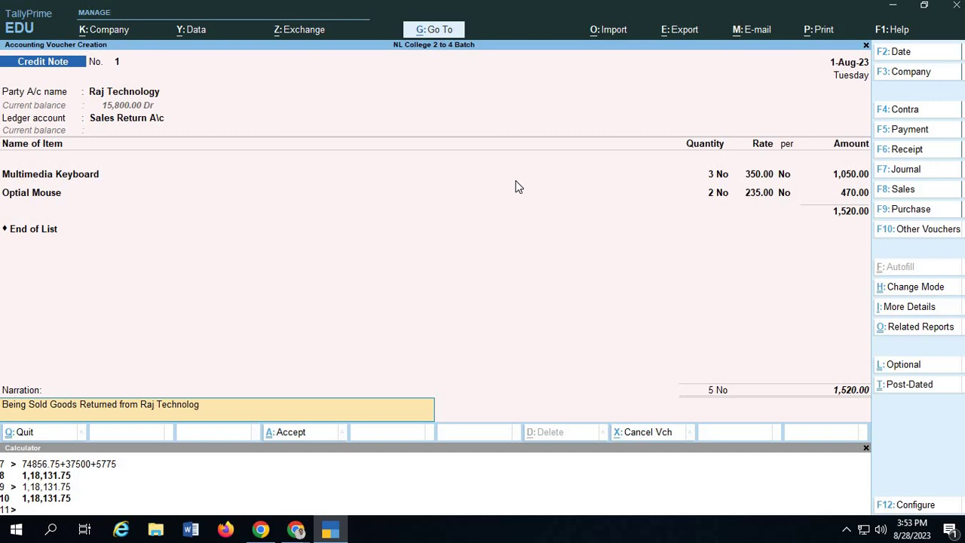
pyautogui.write('y agst Bill No Sal\\124')
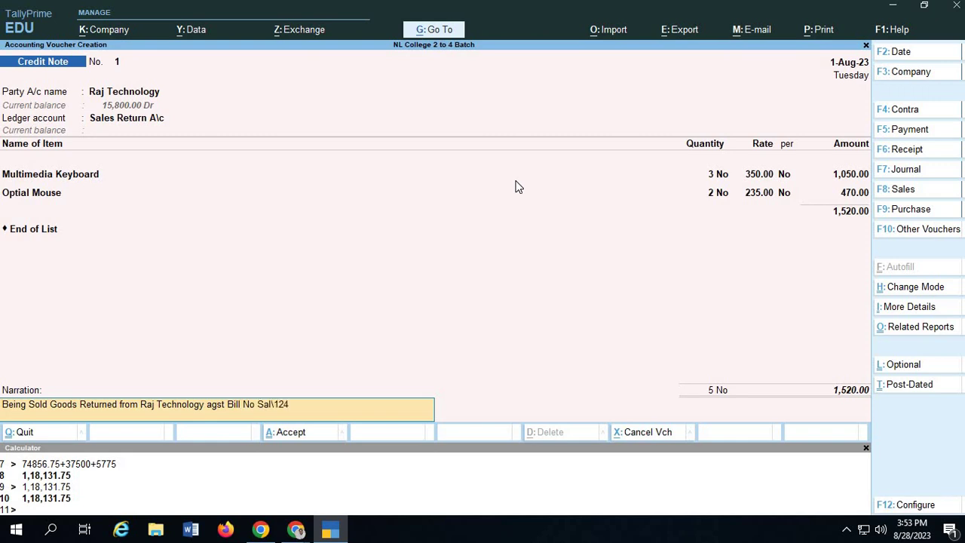
pyautogui.write('0\\17-18')
pyautogui.press('Return')
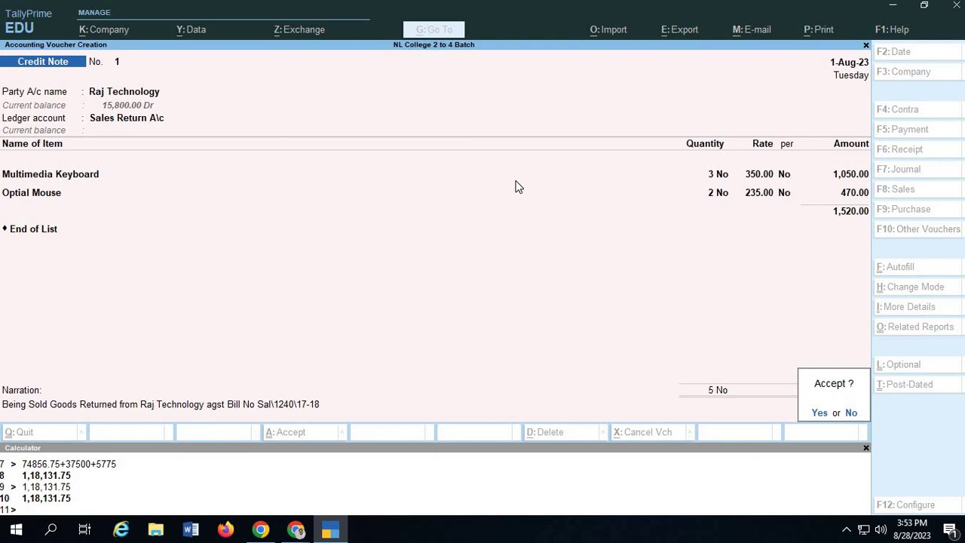
pyautogui.press('Return')
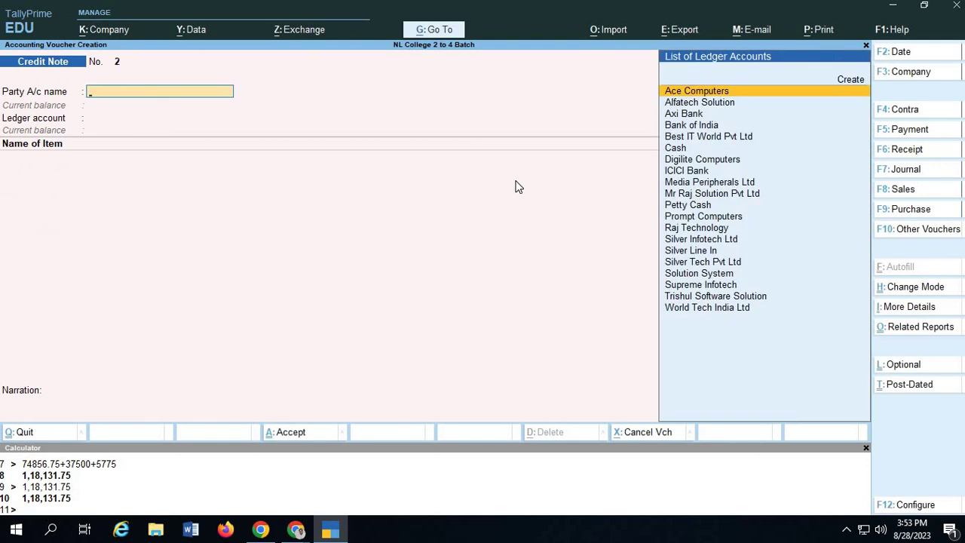
pyautogui.press('ctrl')
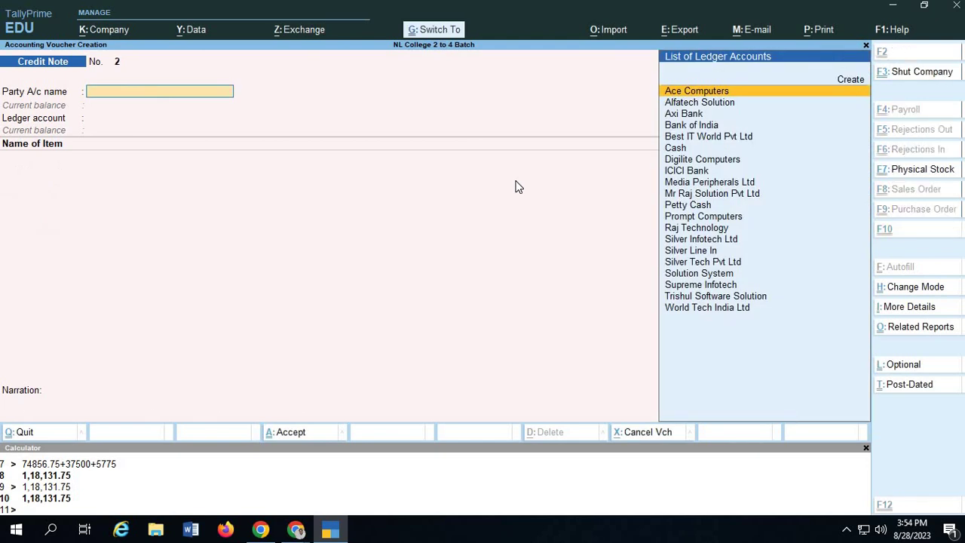
pyautogui.hotkey('ctrl', 'q')
# Open the Profit & Loss A/c report and show it in detailed form.
pyautogui.press('Down')
pyautogui.press('Down')
pyautogui.press('Down')
pyautogui.press('Down')
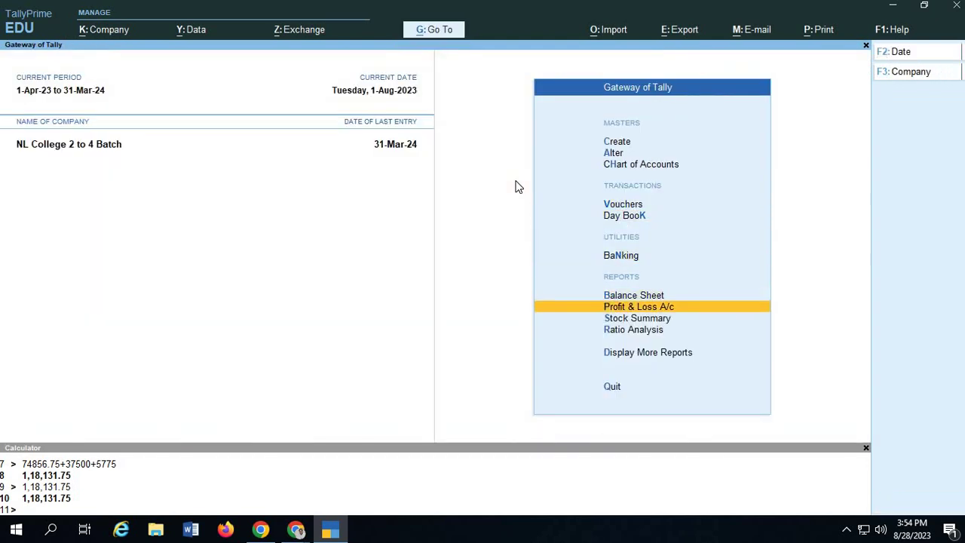
pyautogui.press('Return')
pyautogui.hotkey('alt', 'f5')
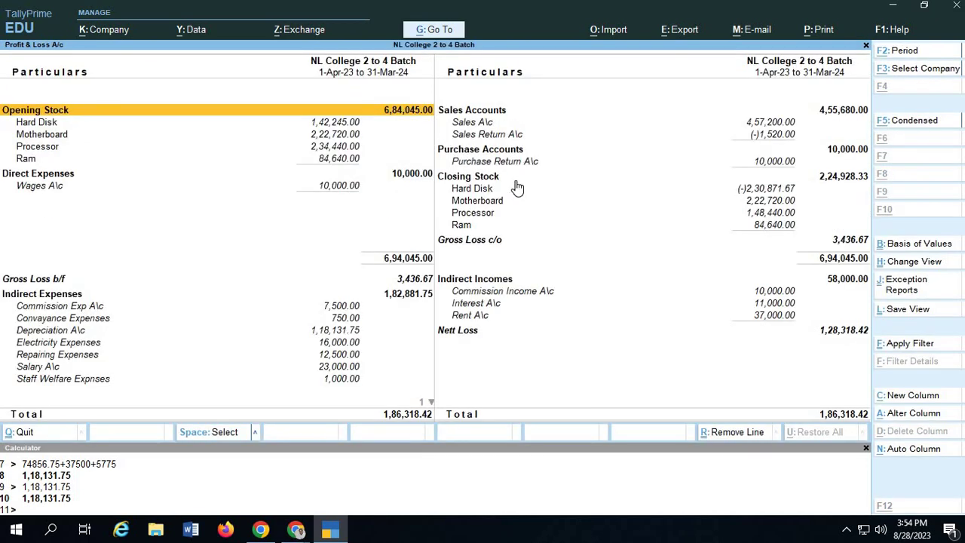
# Examine the Sales A\c, Sales Return A\c and Purchase Return A\c lines in the report, and close the report.
pyautogui.press('Right')
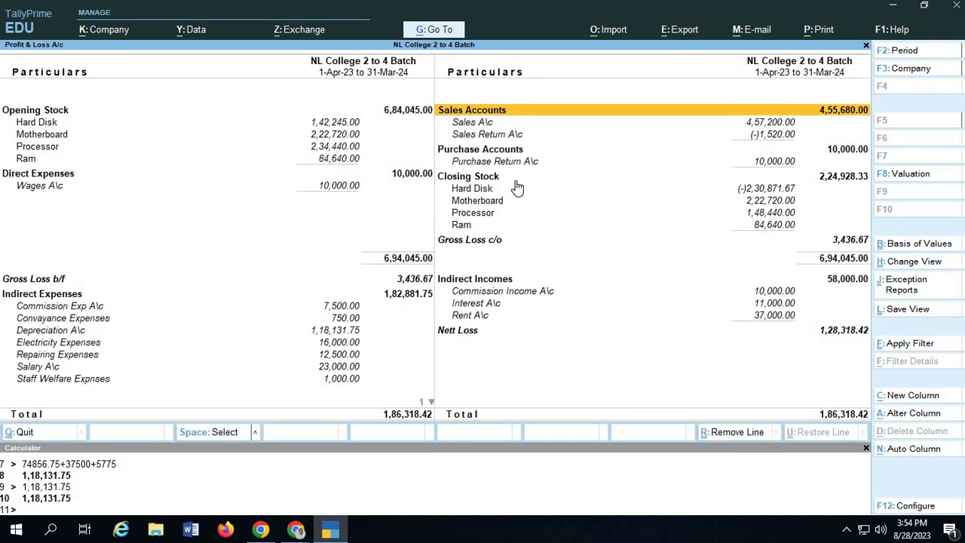
pyautogui.press('Down')
pyautogui.press('Down')
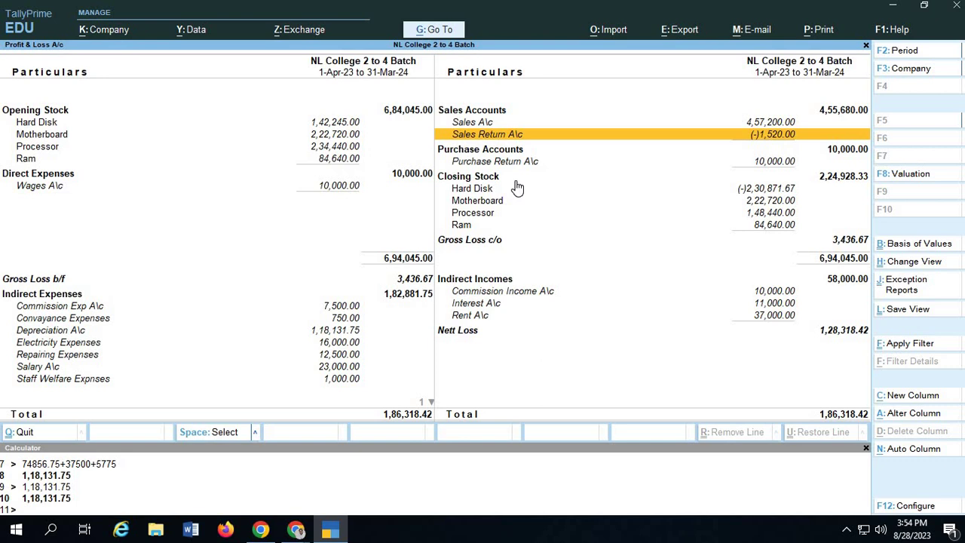
pyautogui.press('Down')
pyautogui.press('Down')
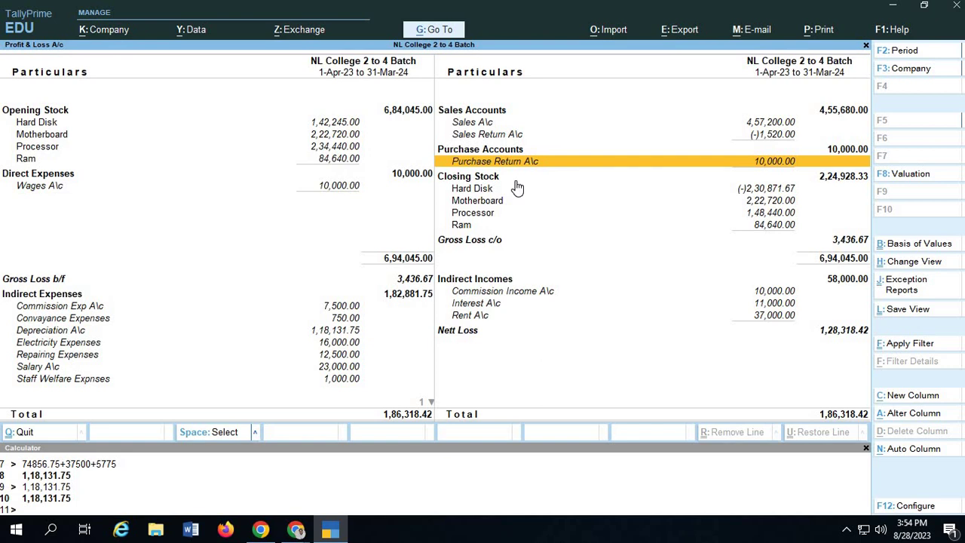
pyautogui.press('Up')
pyautogui.press('Up')
pyautogui.press('Up')
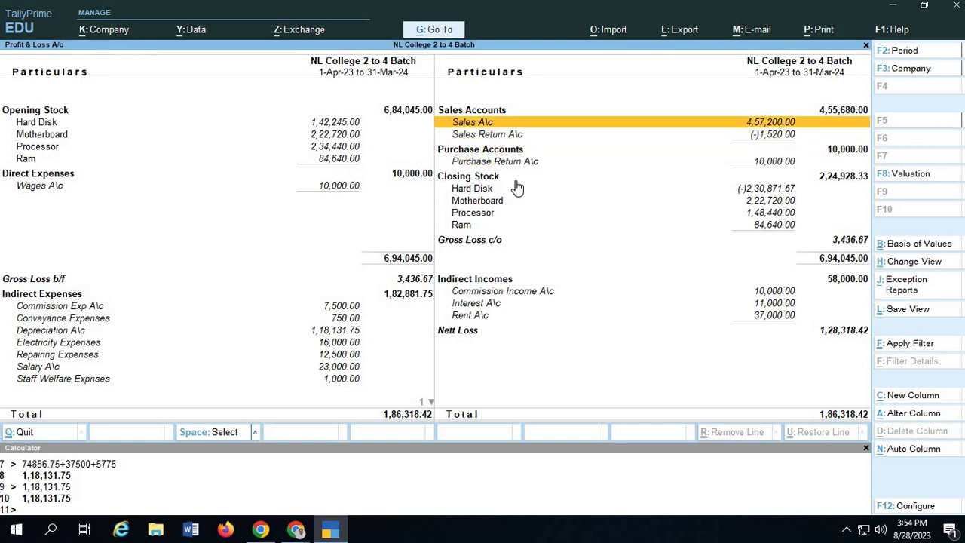
pyautogui.press('Down')
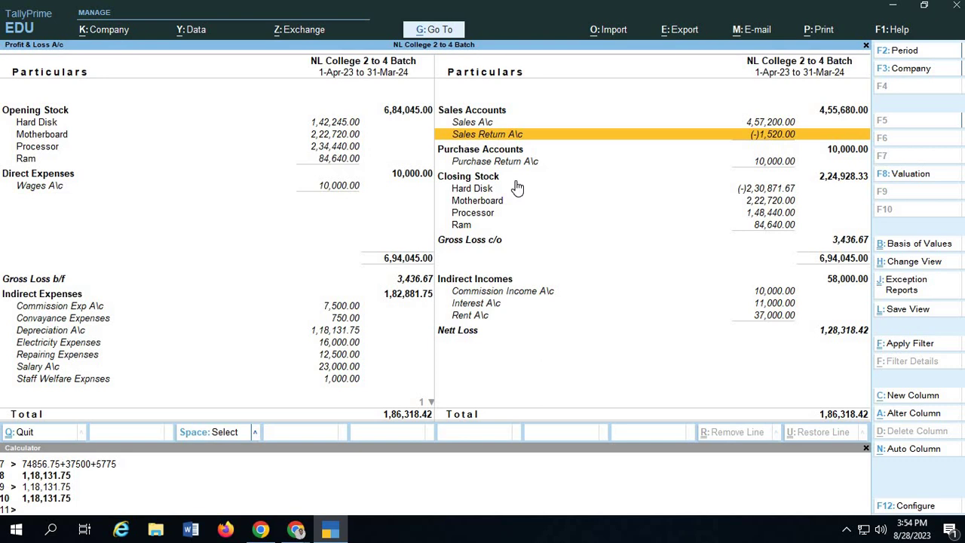
pyautogui.press('Down')
pyautogui.press('Up')
pyautogui.press('Down')
pyautogui.press('Down')
pyautogui.press('Up')
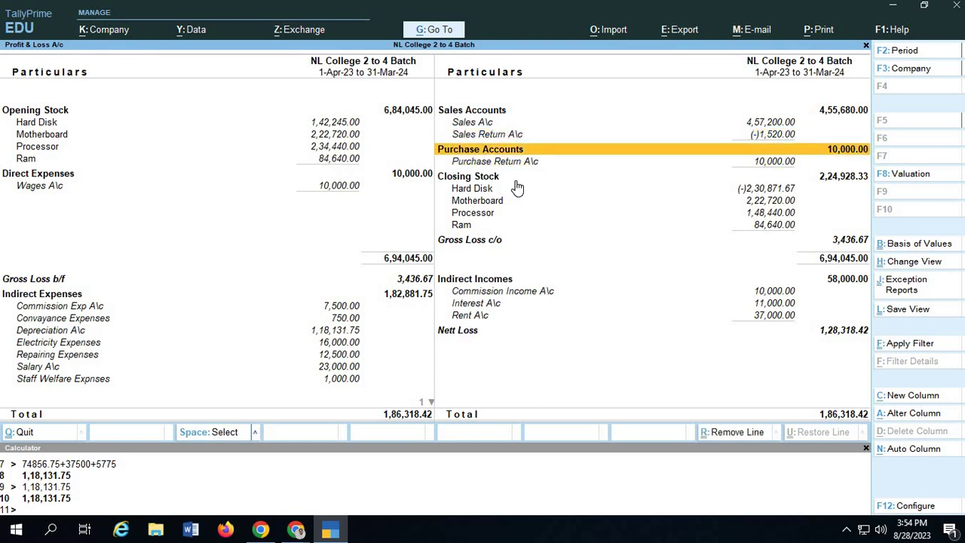
pyautogui.press('Down')
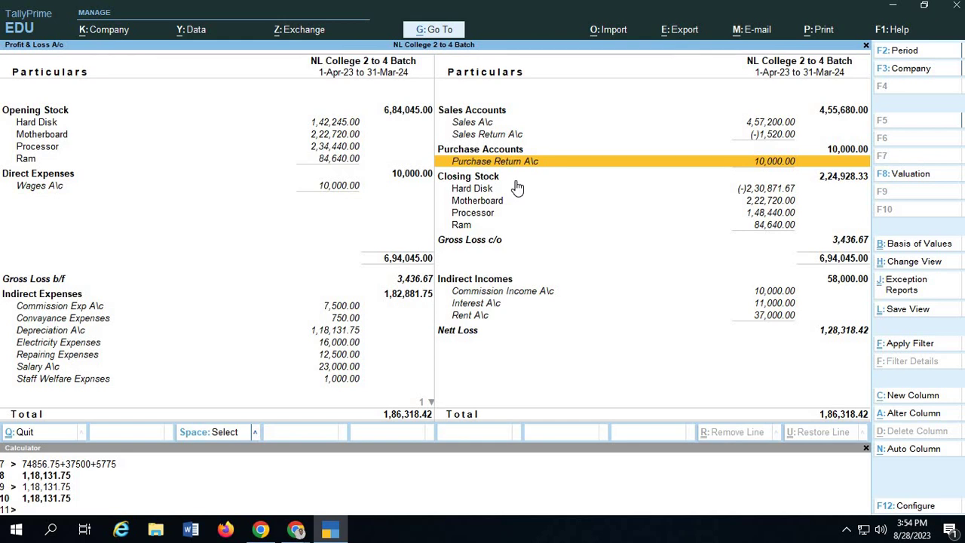
pyautogui.press('ctrl')
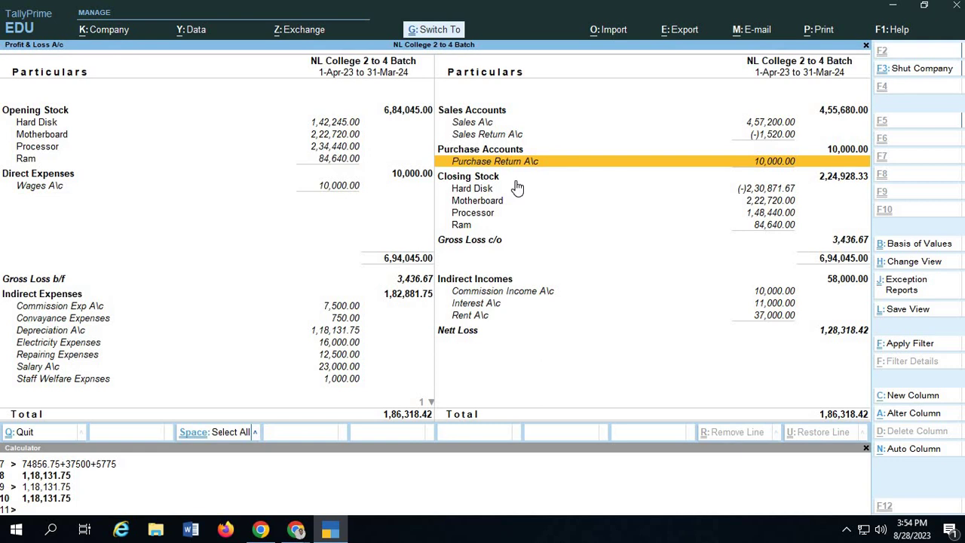
pyautogui.press('Escape')
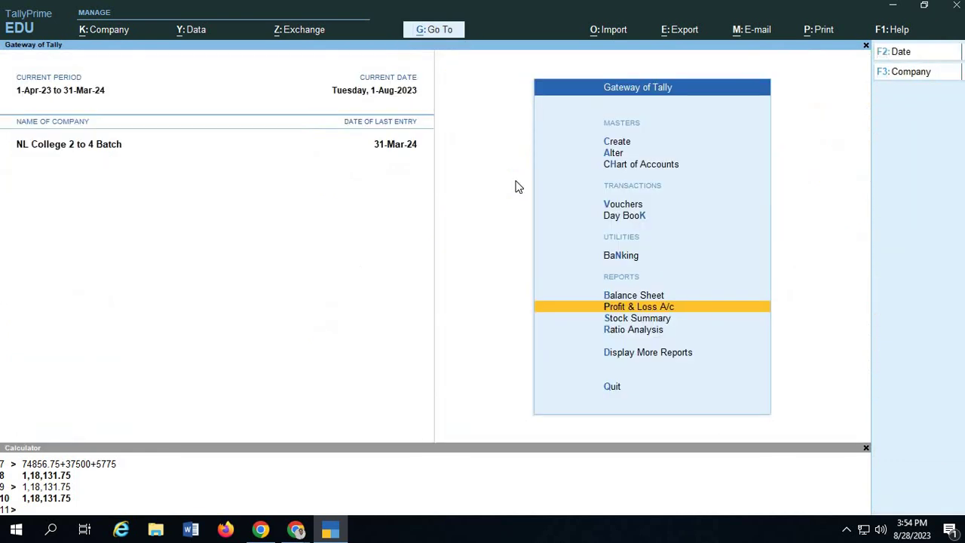
pyautogui.press('alt')
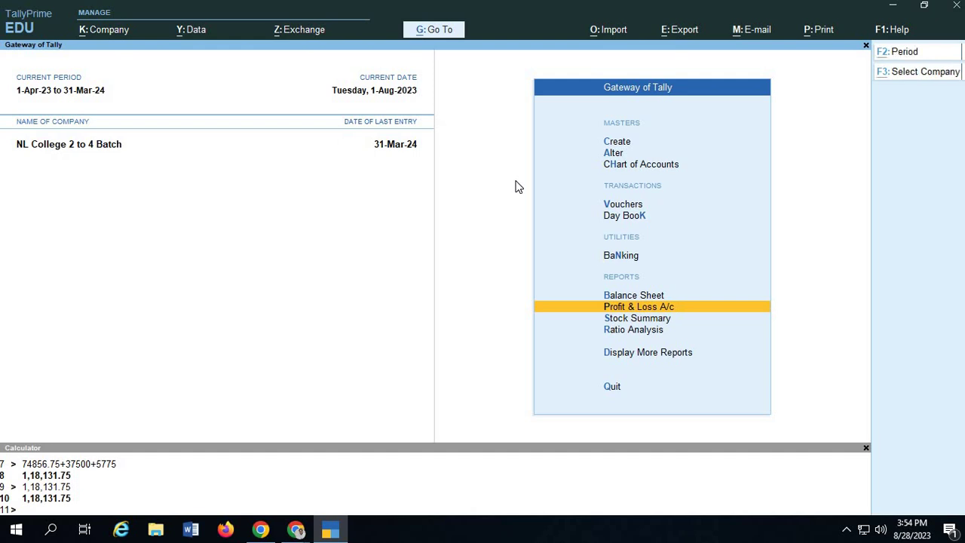